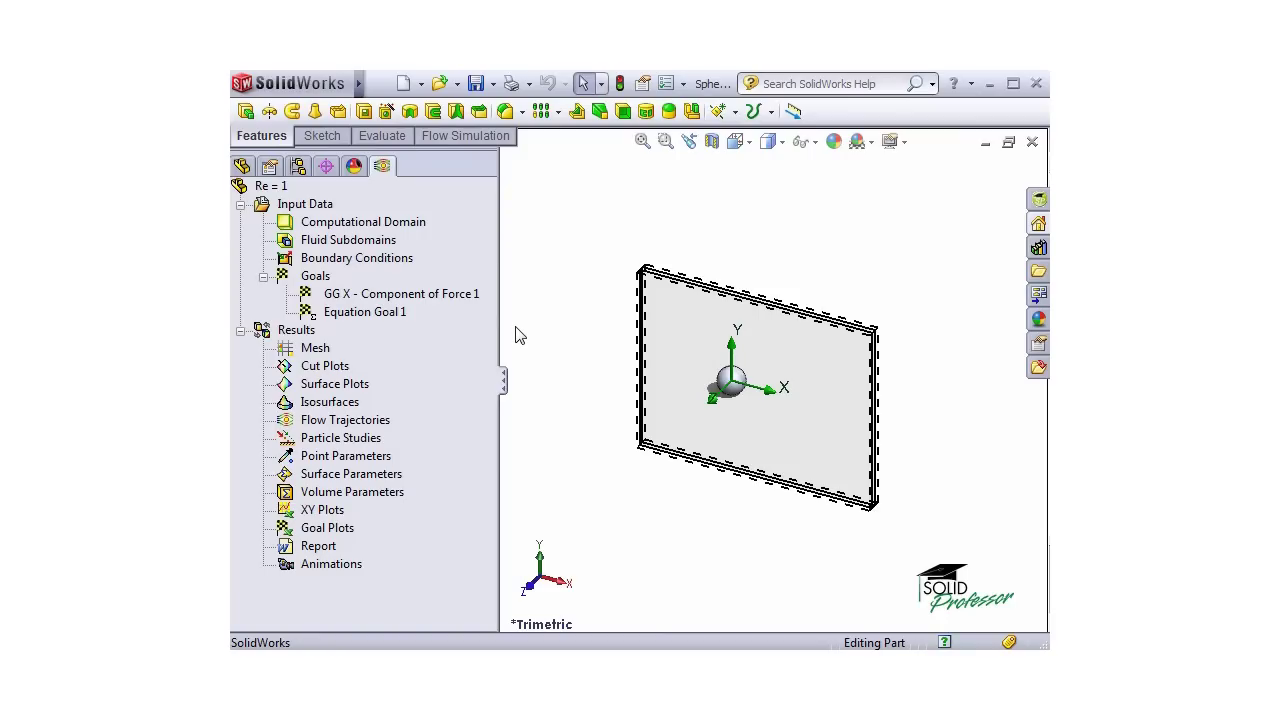
- Define a new cut plot on the Front Plane at 0 m with Pressure contours and Velocity vectors
right_click(323, 369)
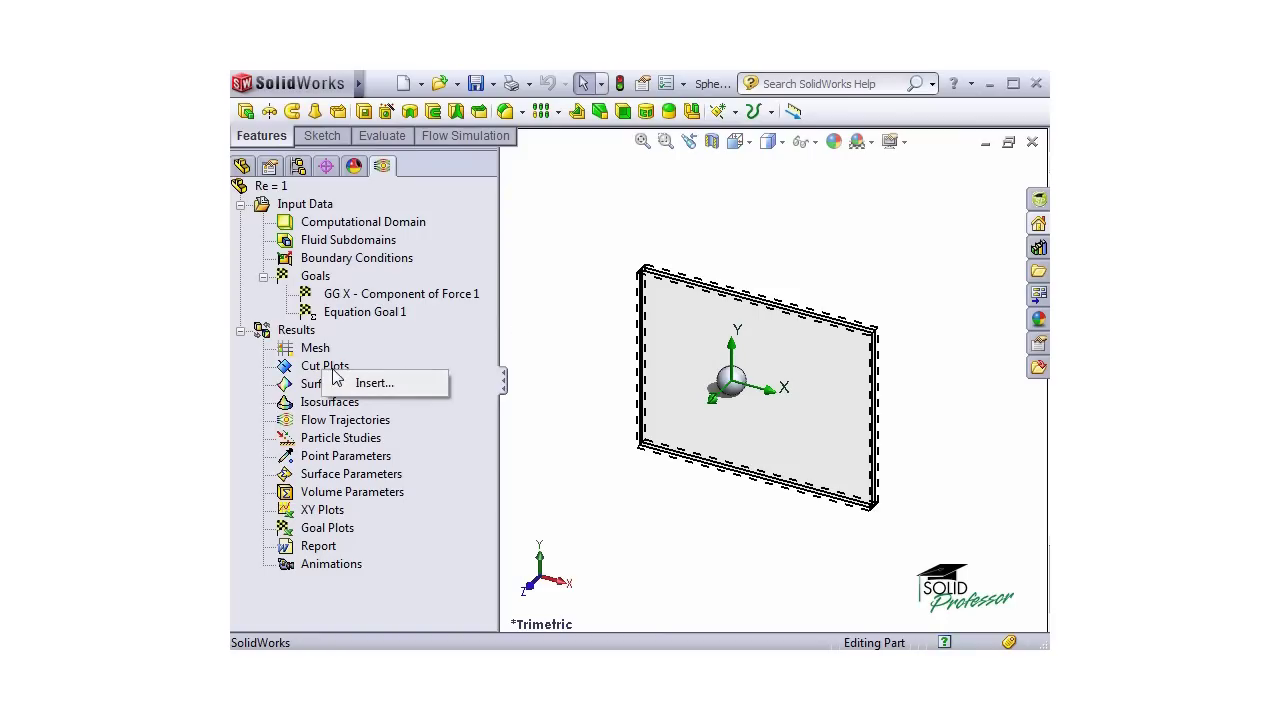
click(410, 381)
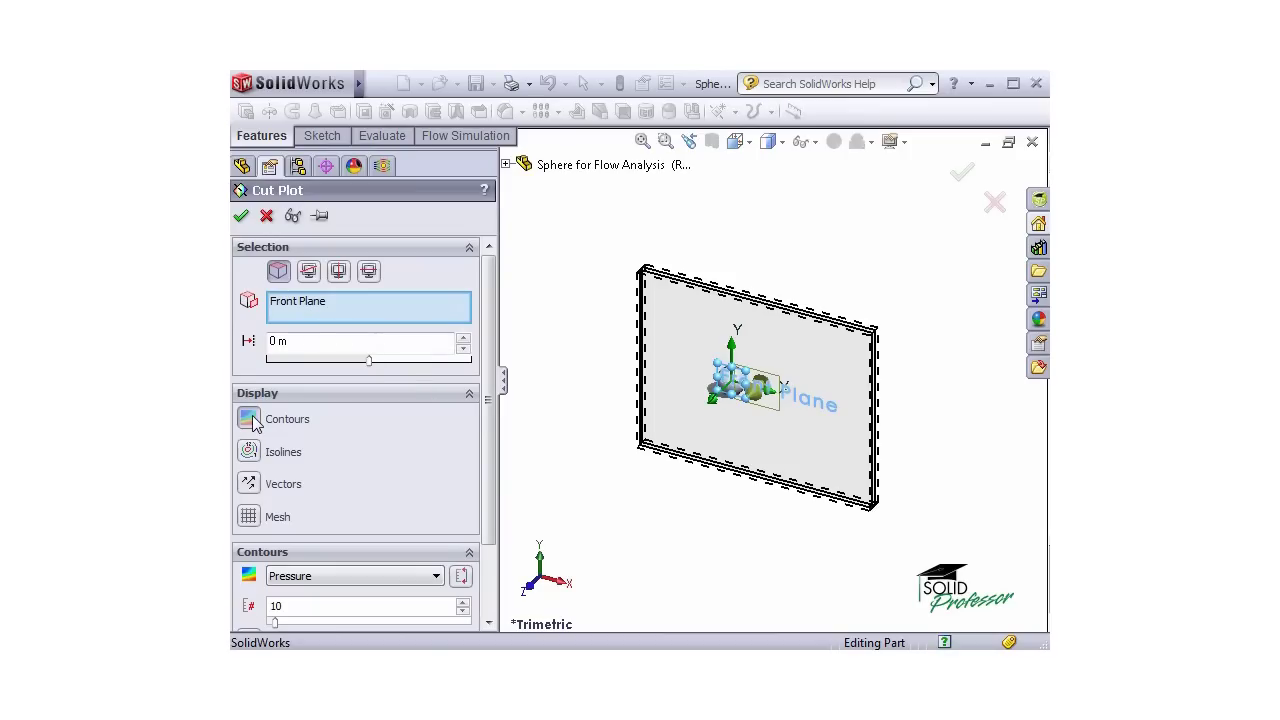
click(249, 484)
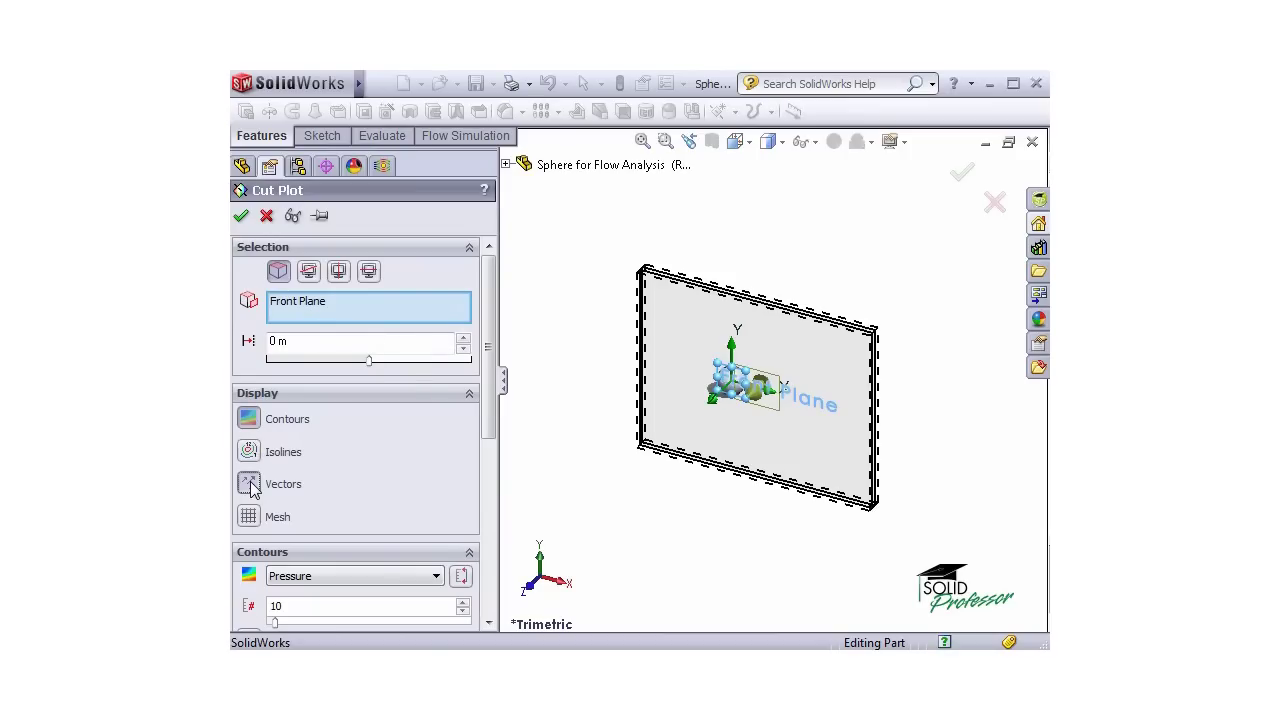
drag(488, 425, 490, 508)
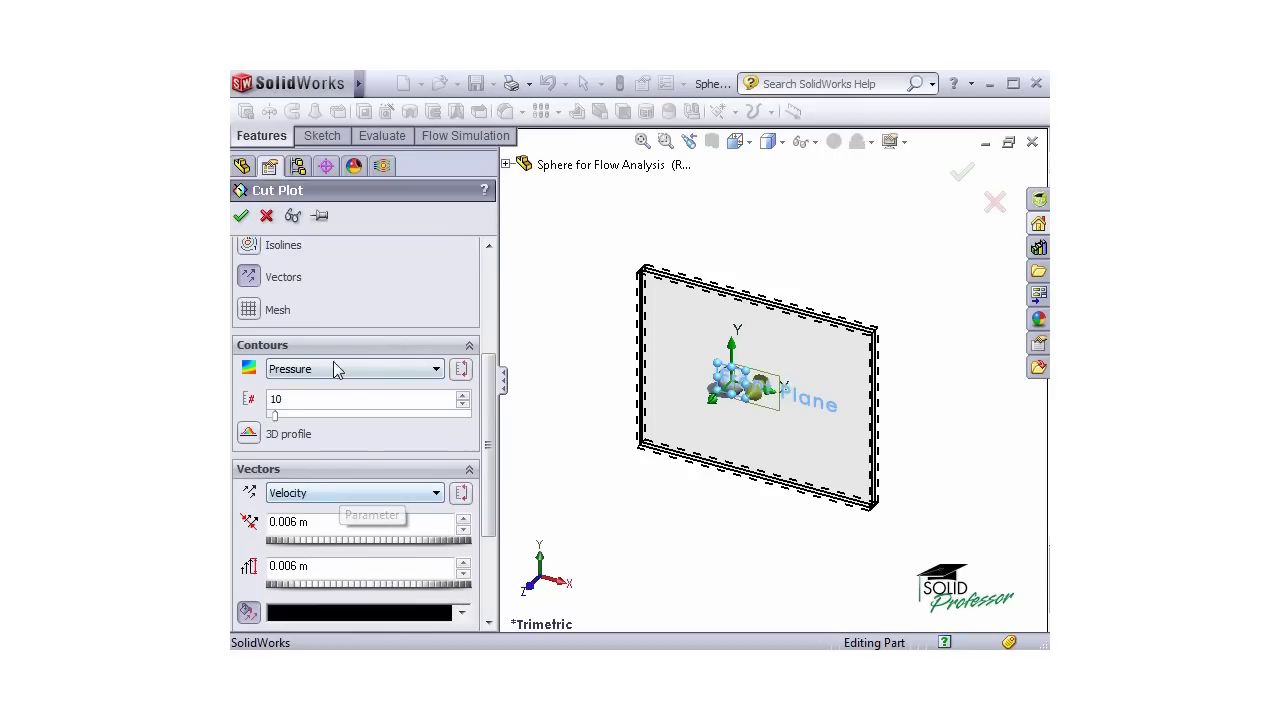
- Create Cut Plot 1 and view it face-on in the Front view
click(241, 217)
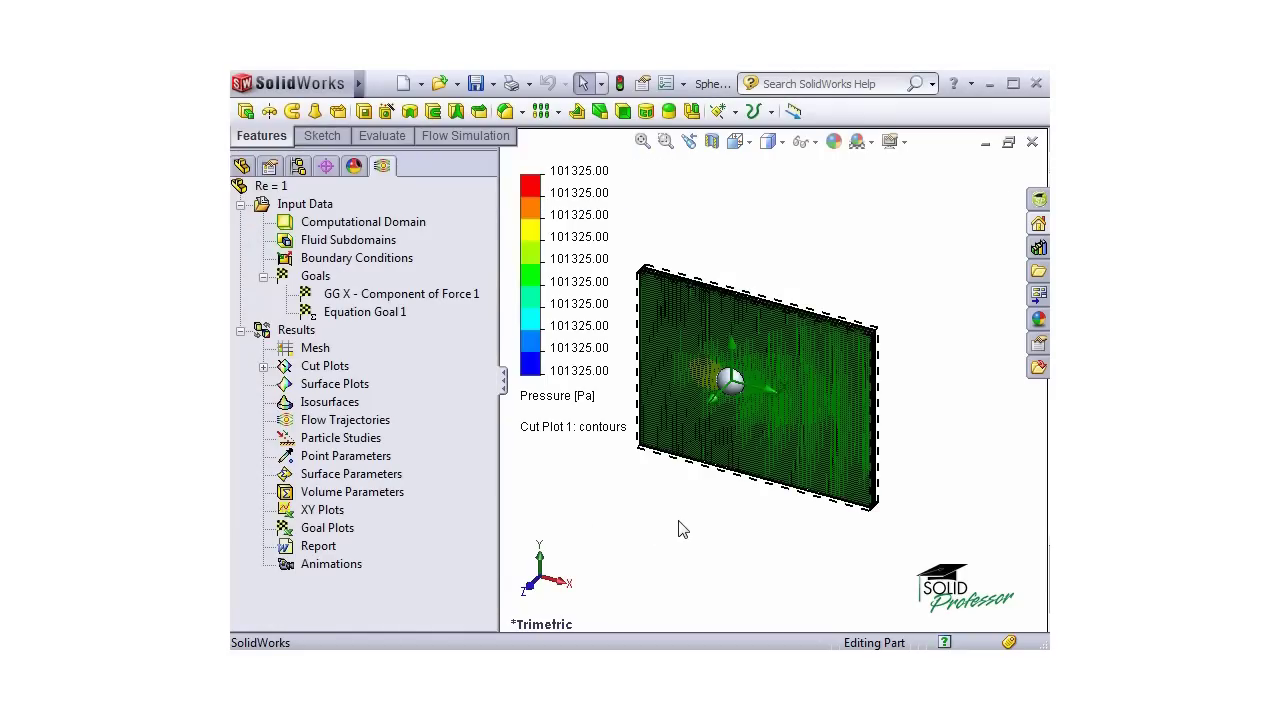
key(ctrl+1)
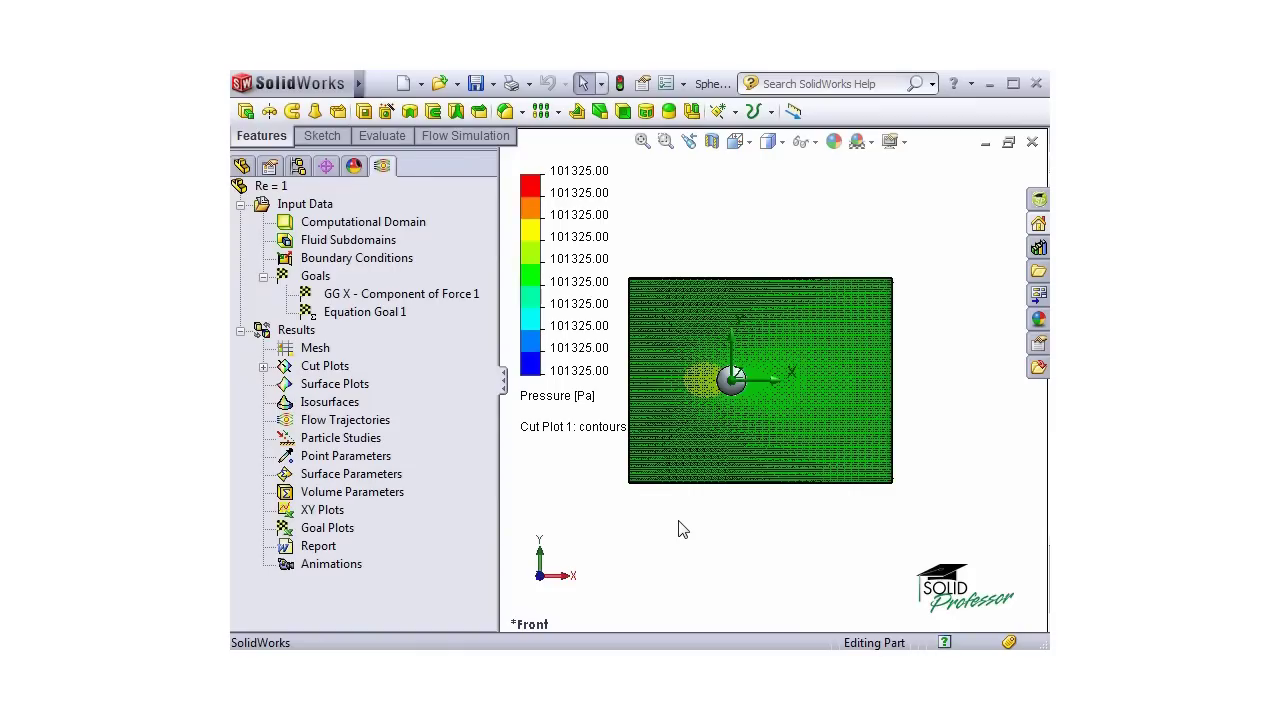
scroll(728, 385, down, 5)
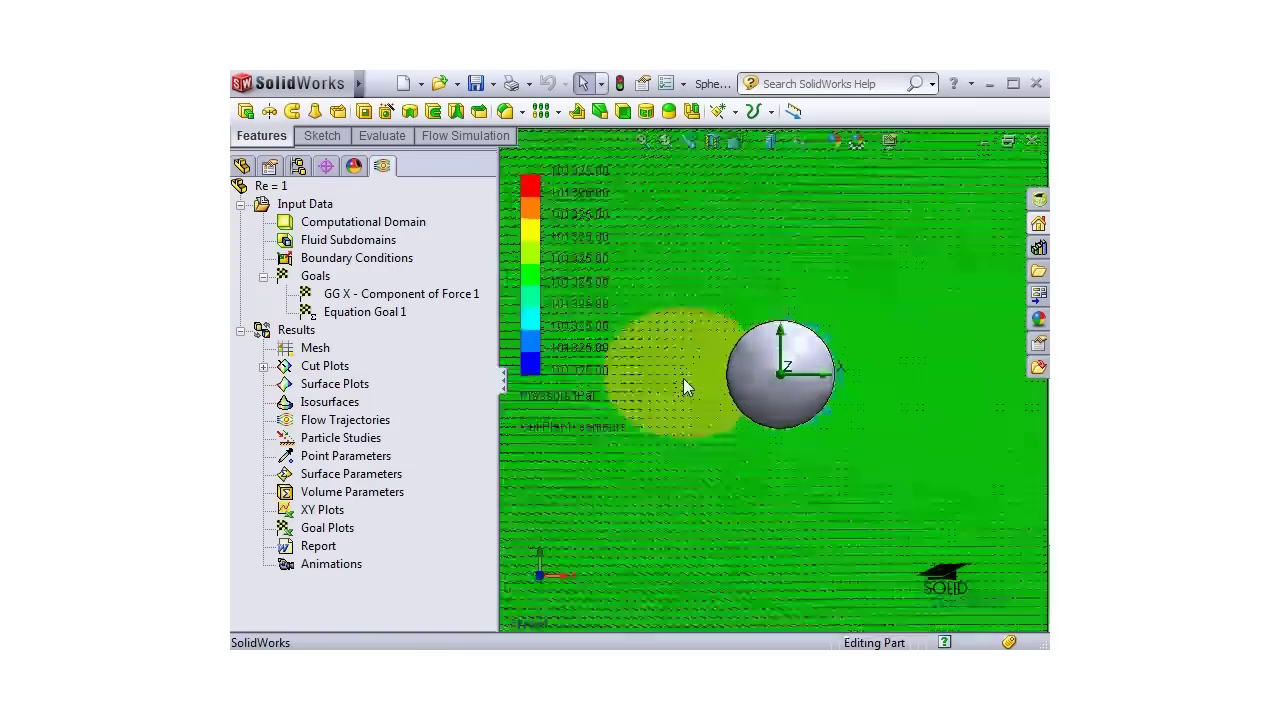
scroll(748, 365, down, 3)
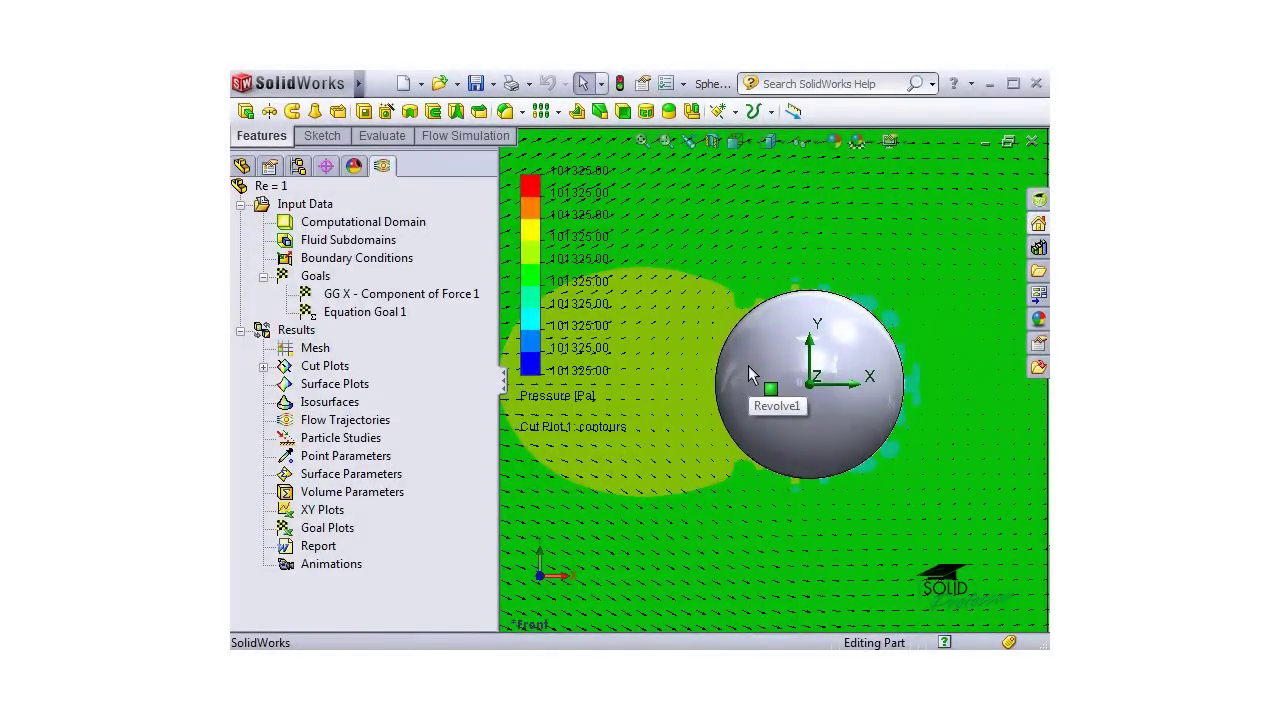
scroll(748, 365, up, 10)
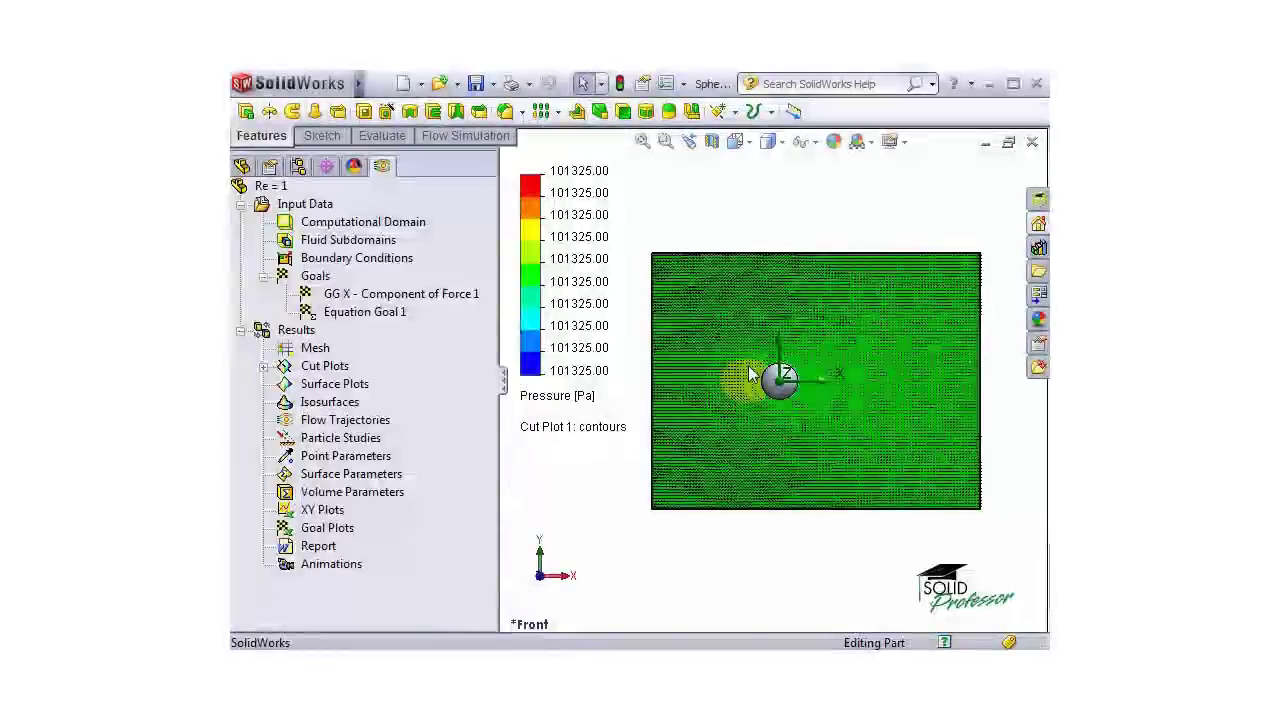
- Zoom and pan close around the sphere, then bring up the legend's plotted-parameter list
scroll(790, 390, down, 5)
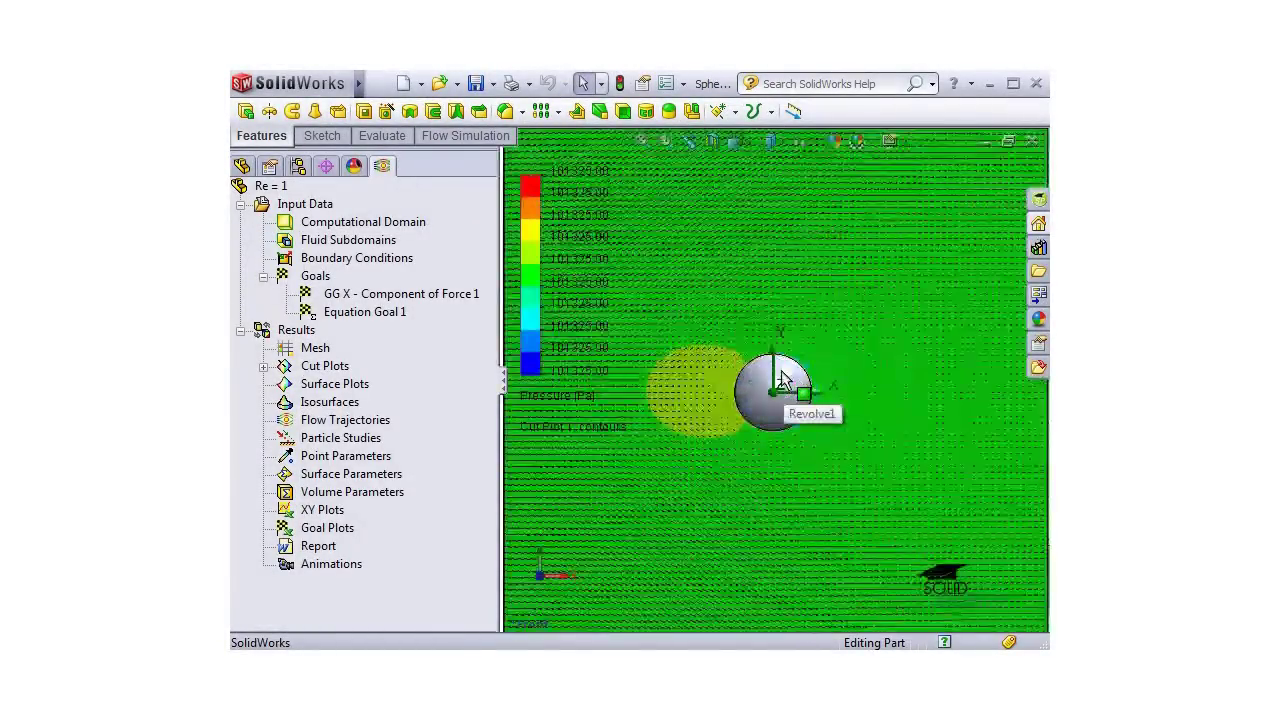
scroll(795, 397, down, 5)
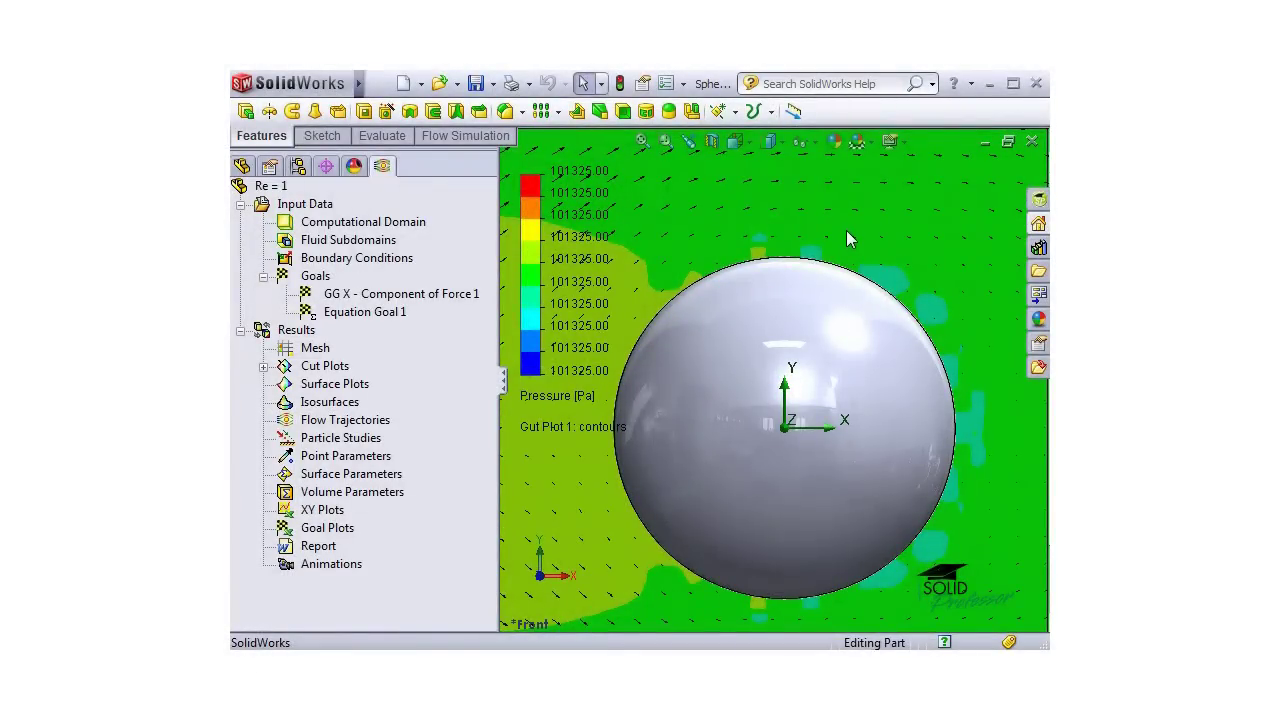
scroll(788, 209, down, 2)
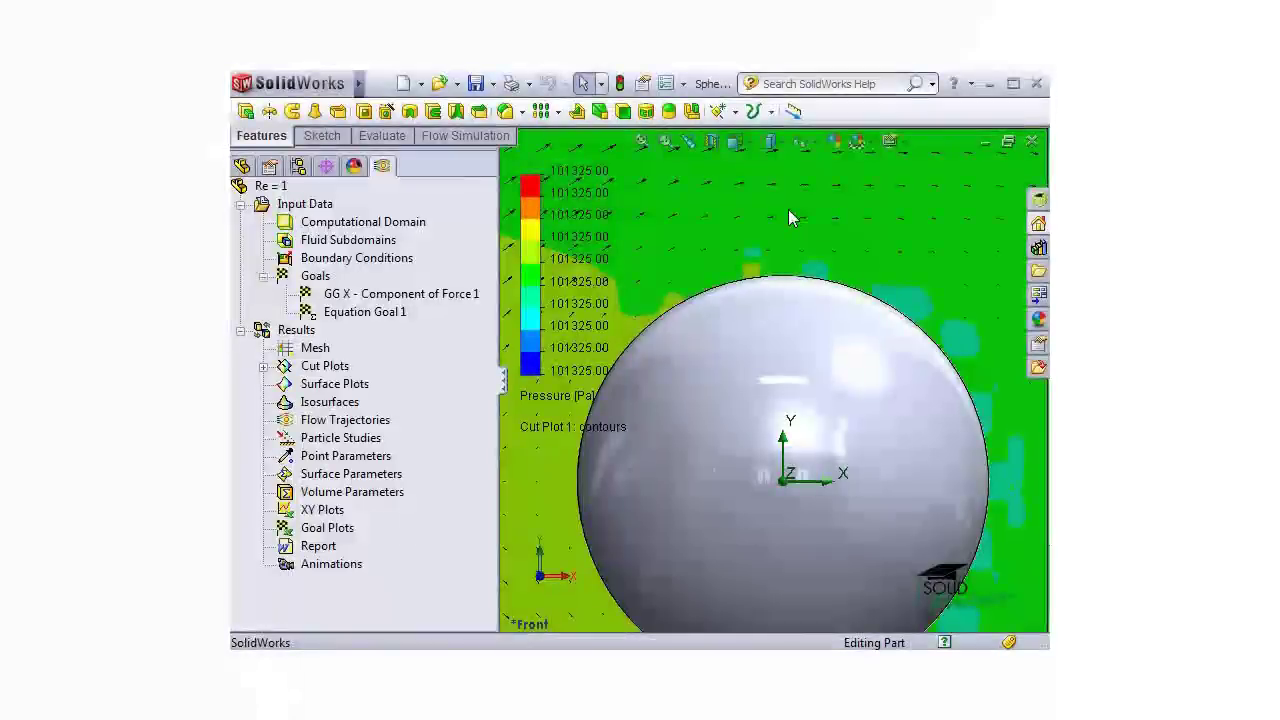
scroll(789, 211, down, 2)
ctrl+middle_drag(788, 209, 962, 388)
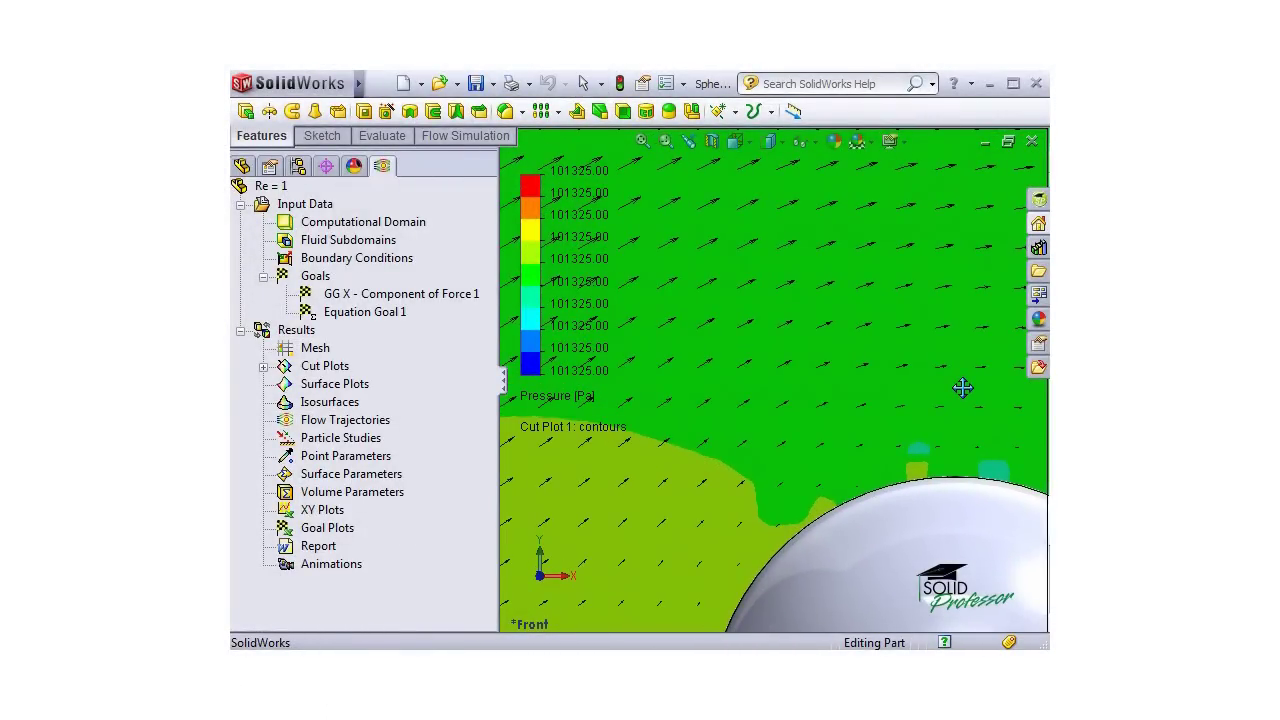
scroll(877, 387, up, 3)
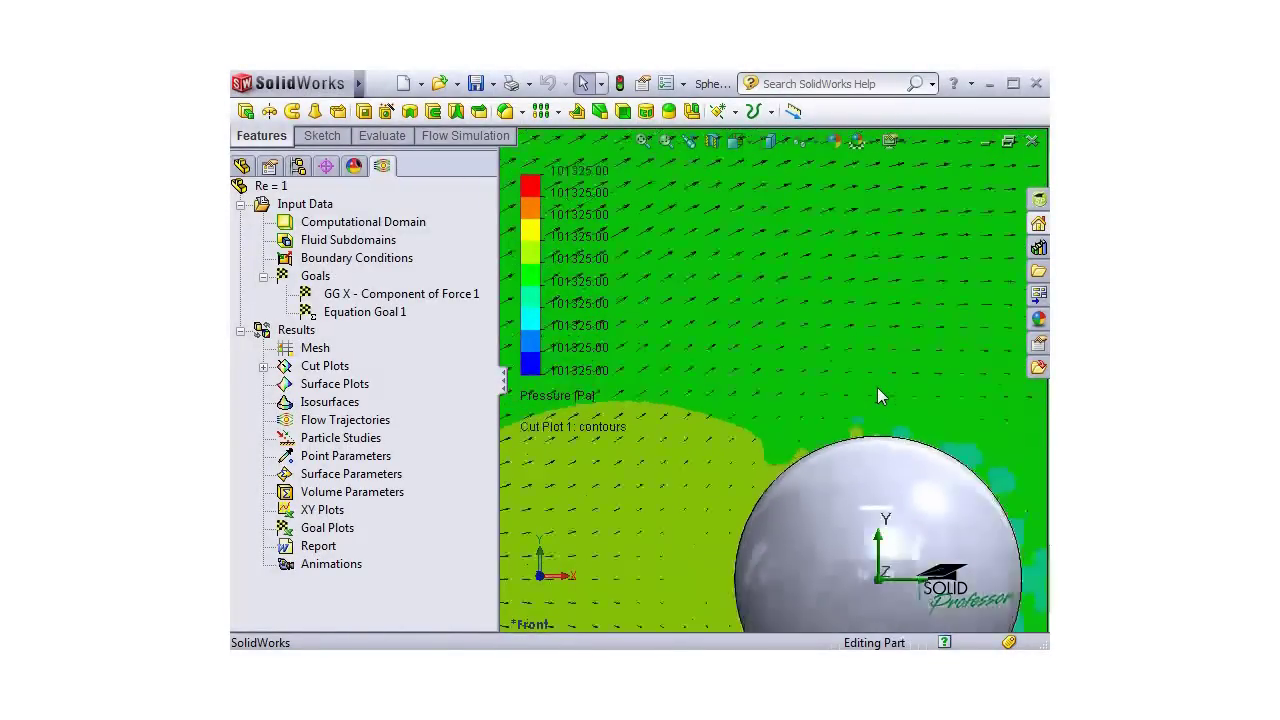
click(540, 404)
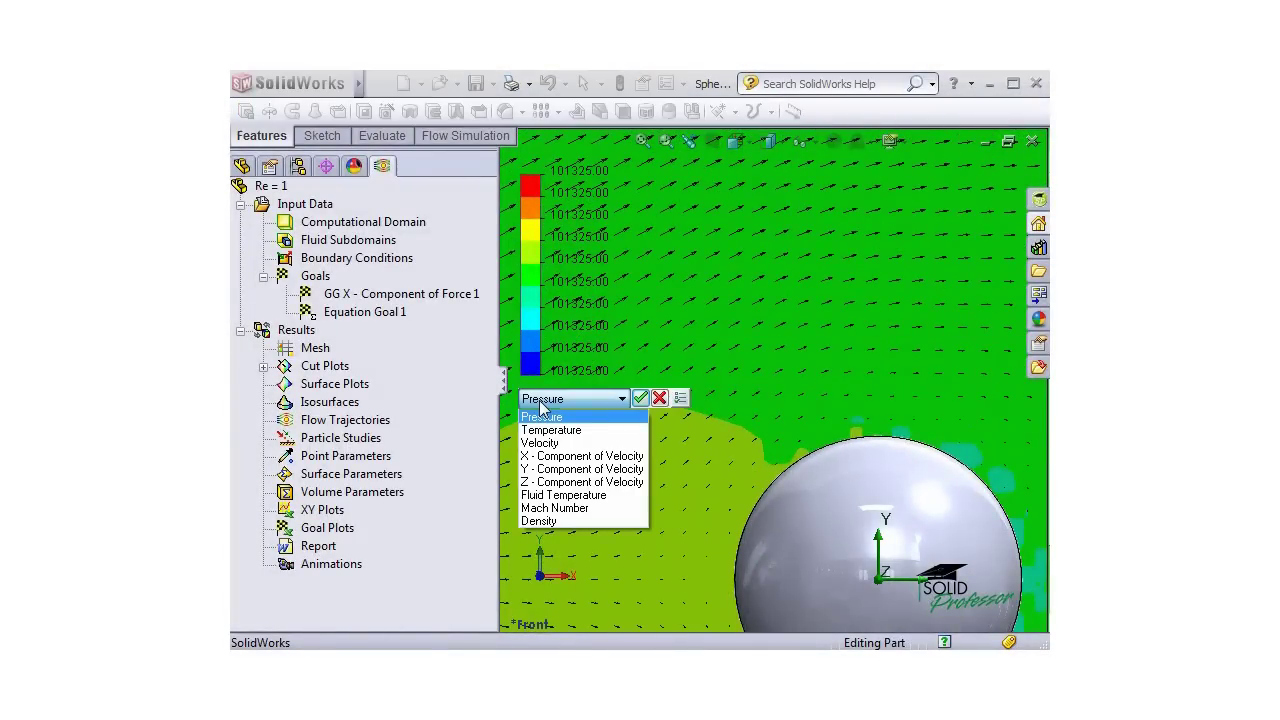
- Switch the contours to X - Component of Velocity and zoom out to see the whole field
click(577, 457)
click(639, 398)
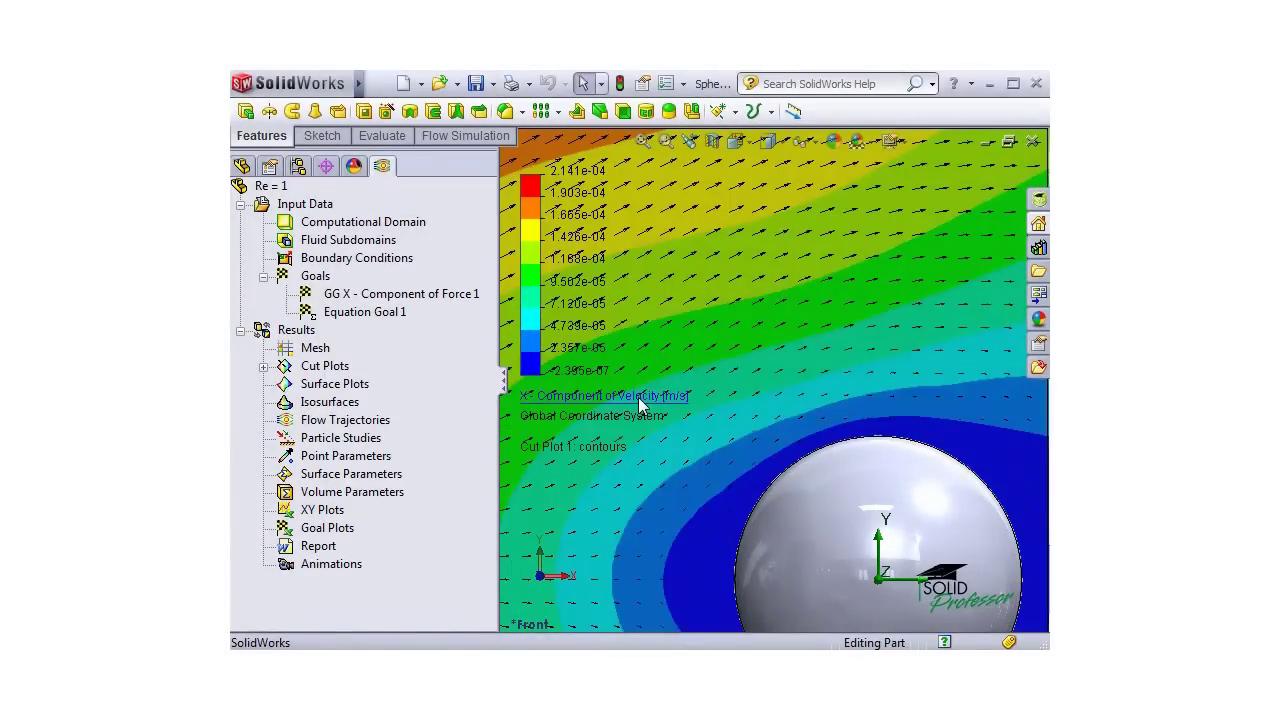
scroll(793, 454, up, 5)
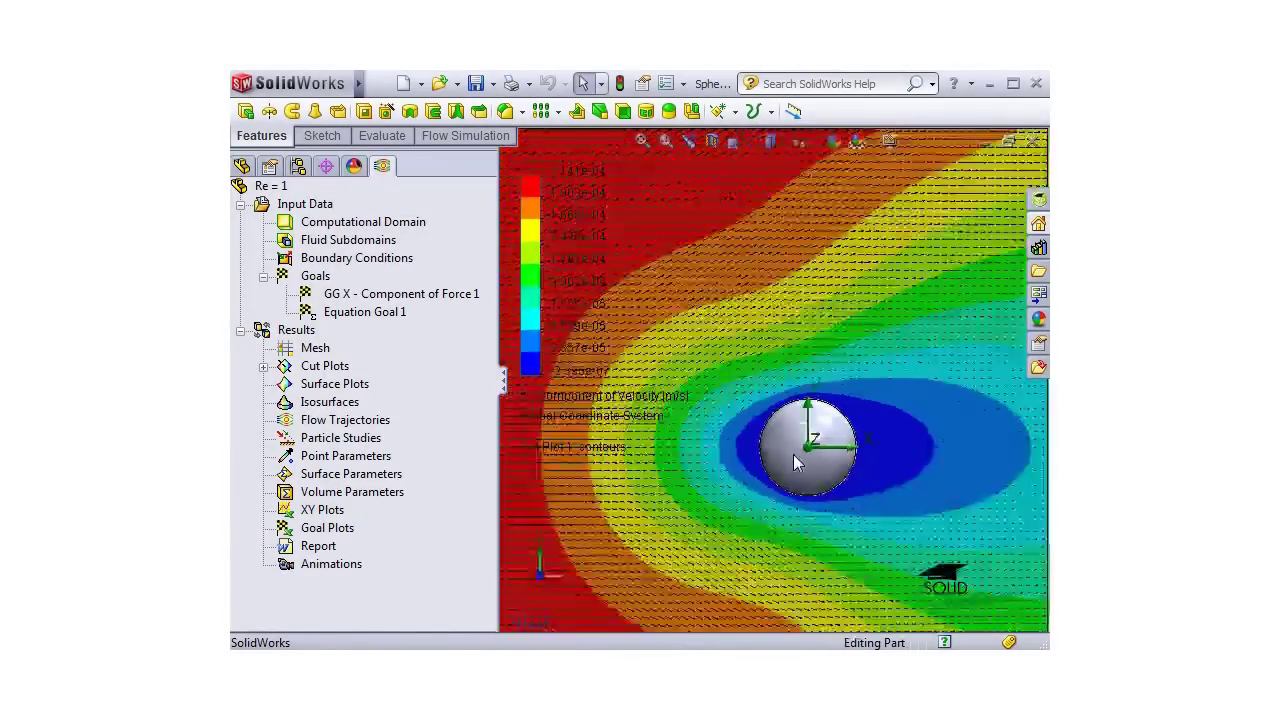
ctrl+middle_drag(886, 480, 819, 414)
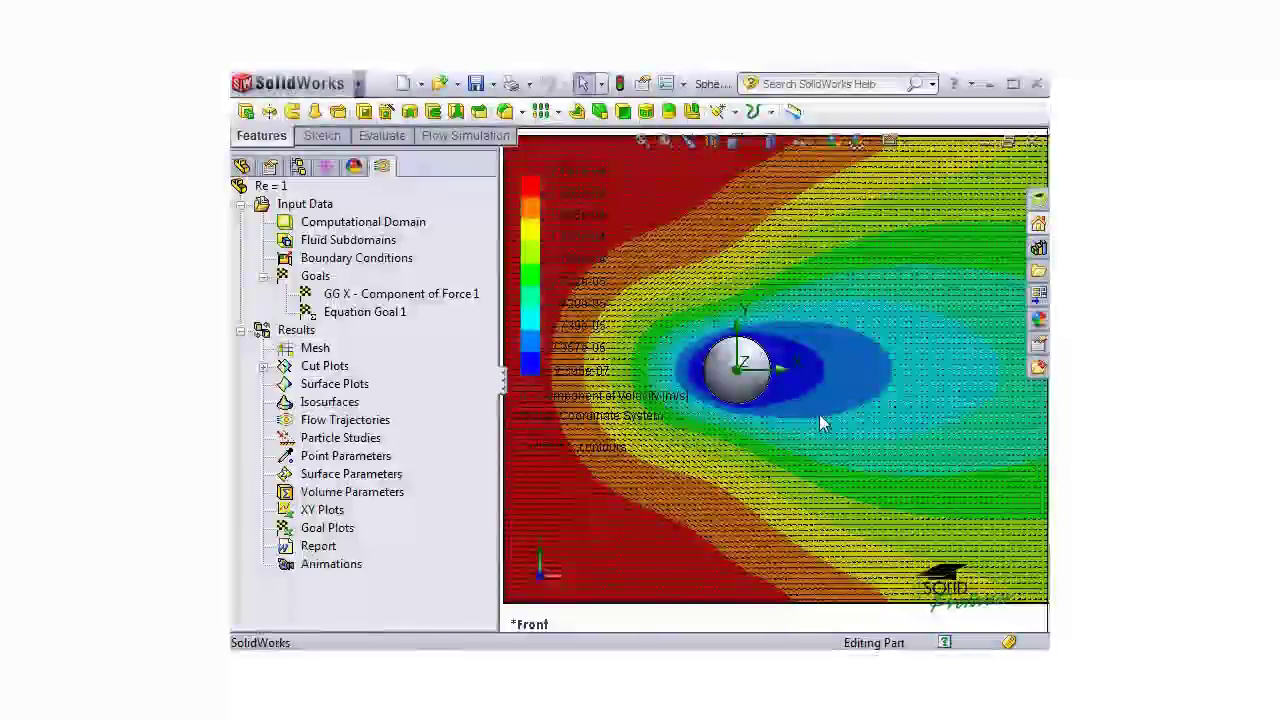
scroll(819, 414, up, 3)
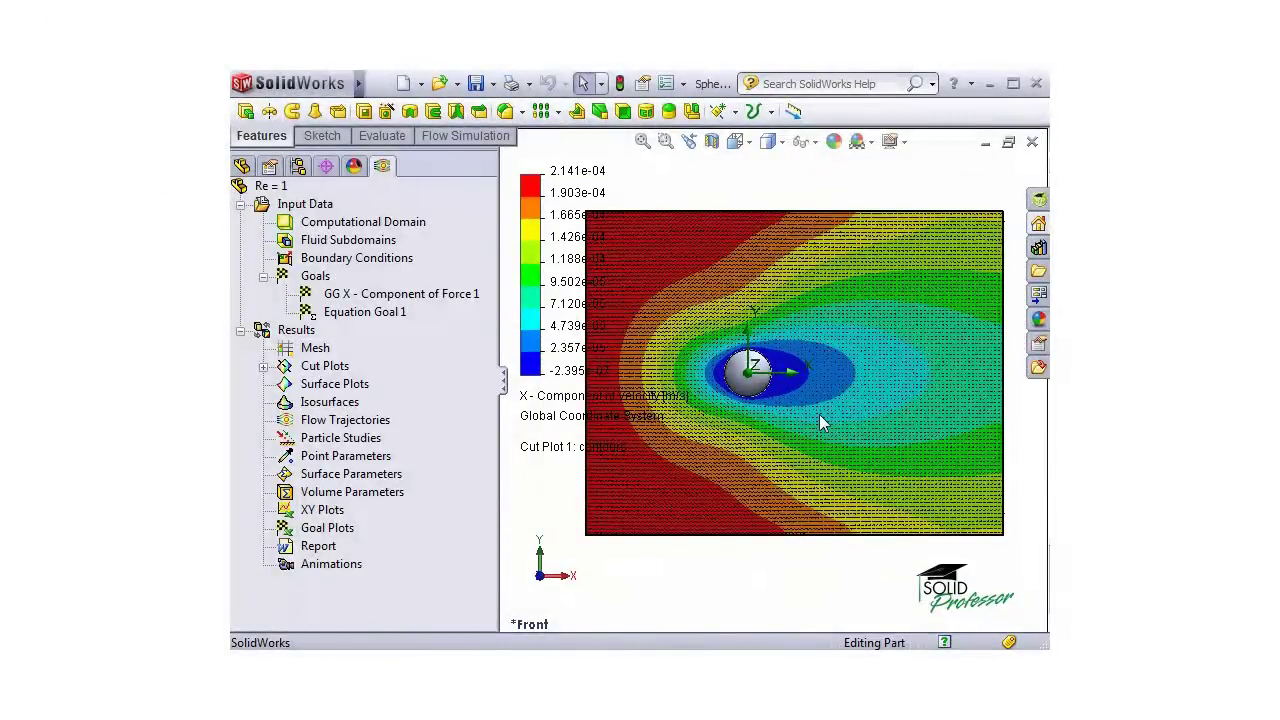
ctrl+middle_drag(819, 414, 884, 404)
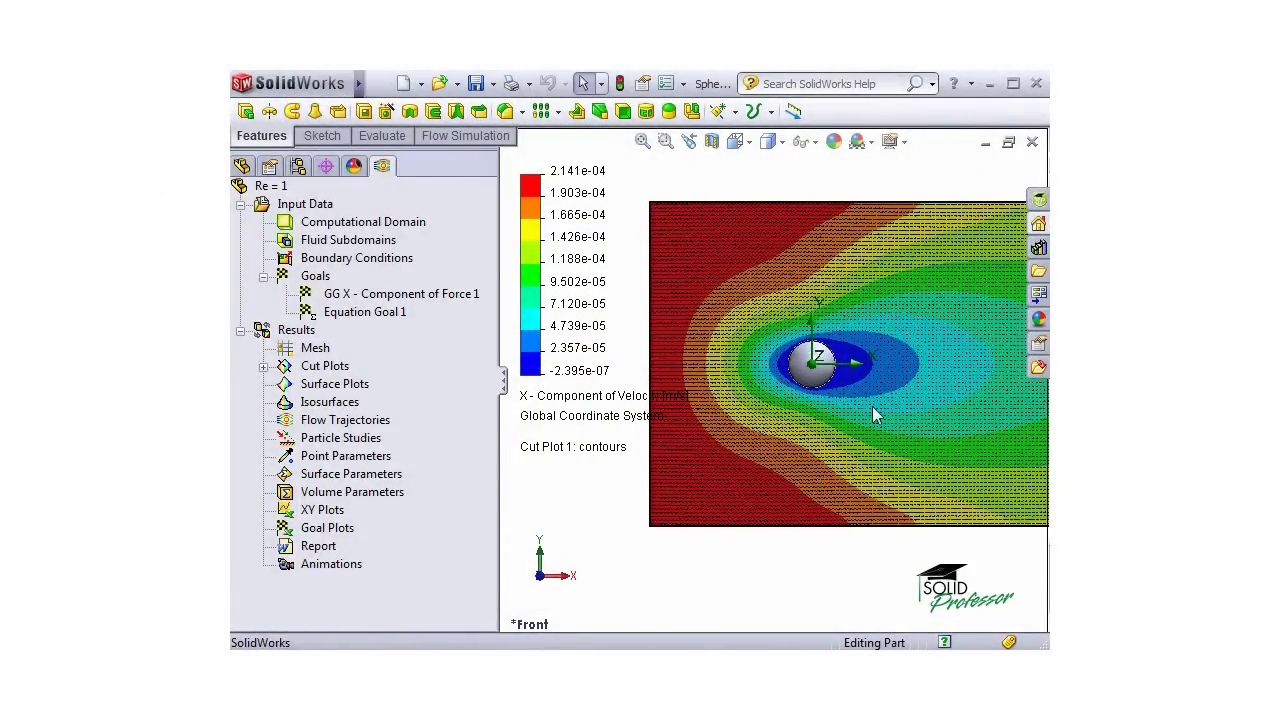
- Edit Cut Plot 1 to show only the mesh, turning off contours and velocity vectors
click(264, 368)
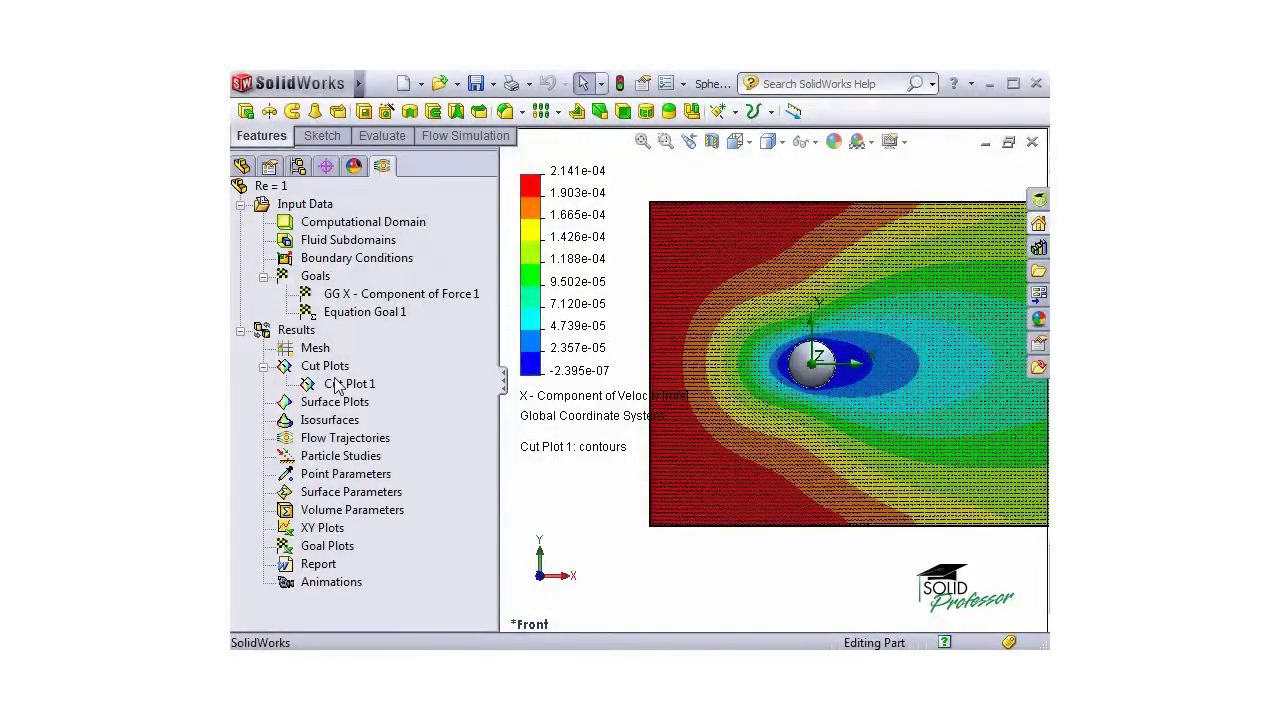
right_click(339, 385)
click(410, 397)
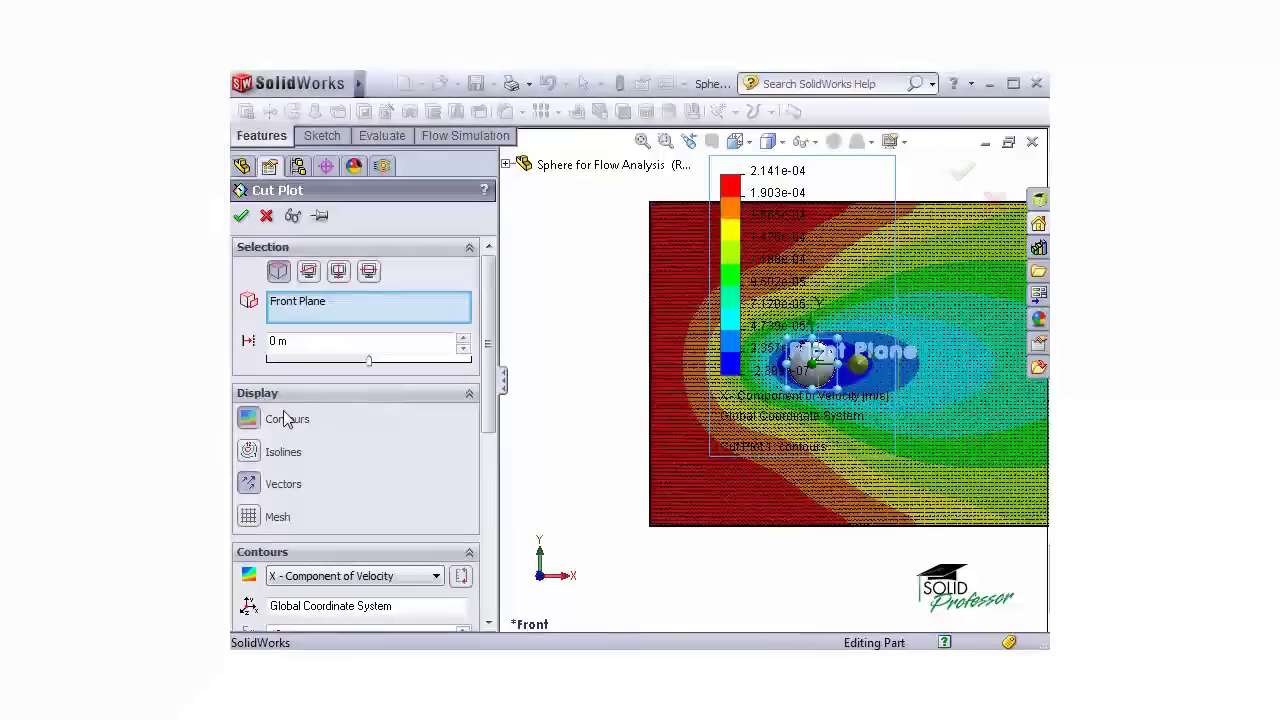
click(248, 420)
click(248, 484)
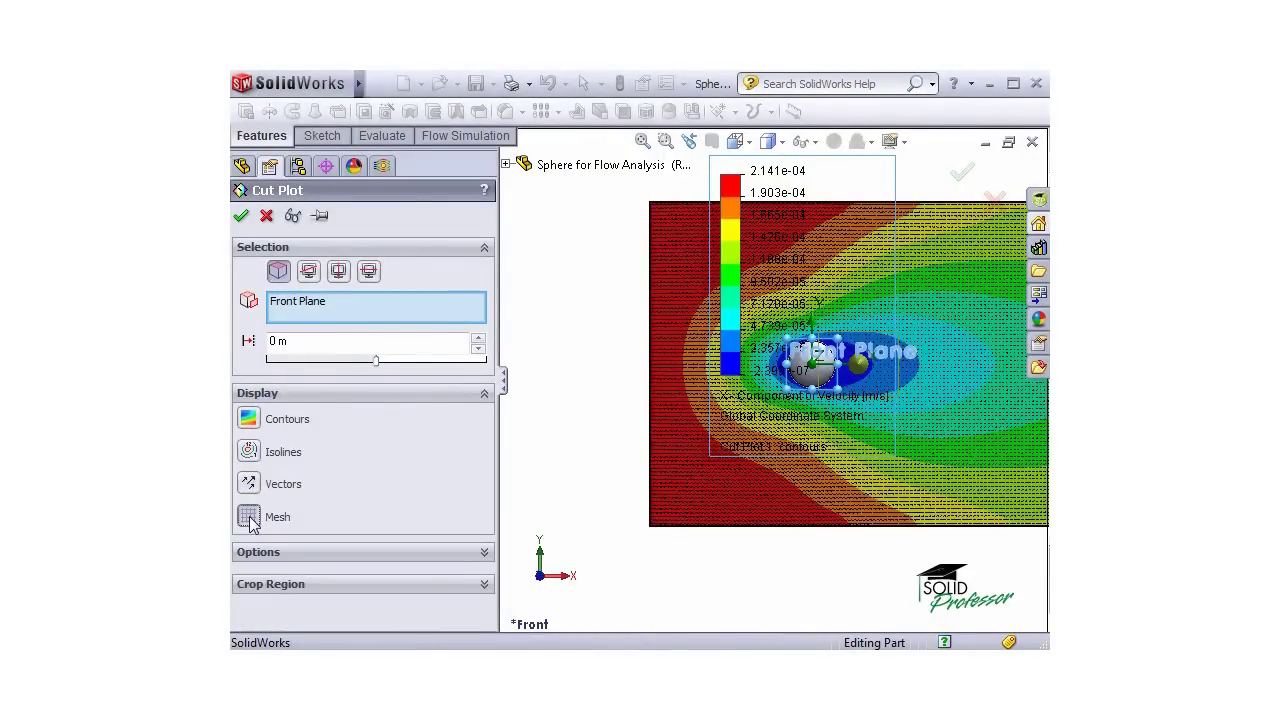
click(248, 516)
click(240, 216)
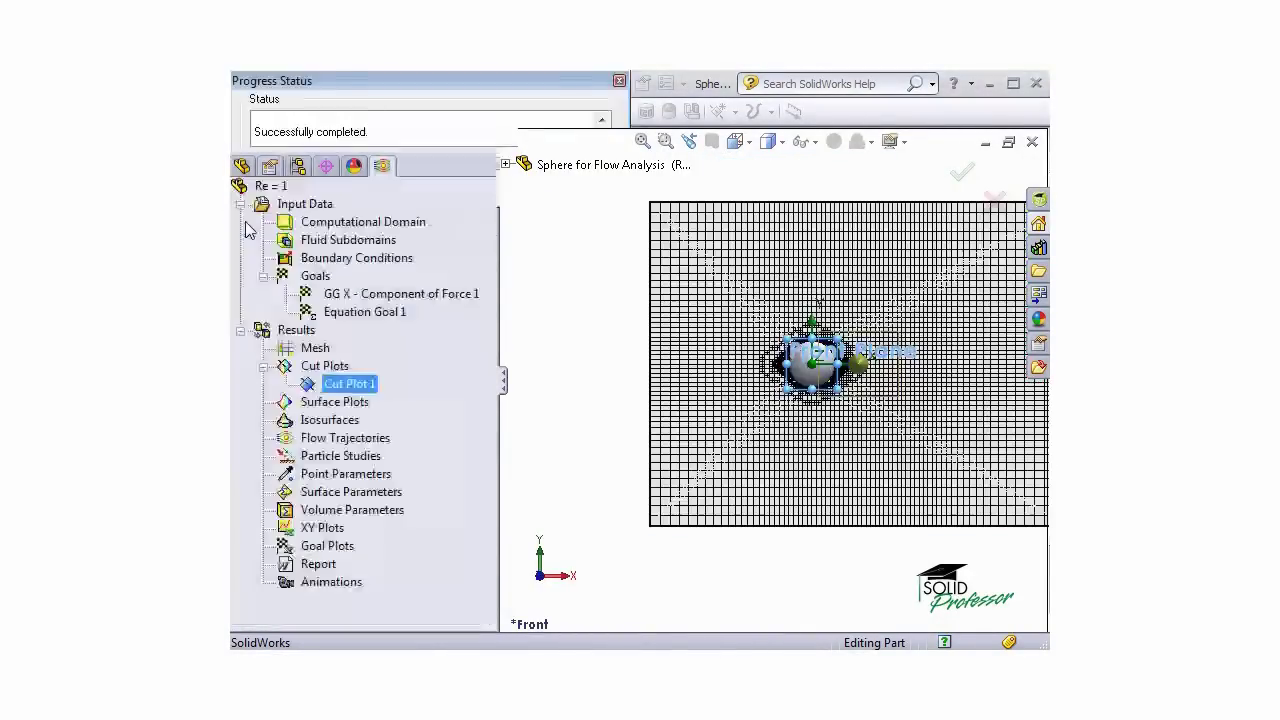
- Inspect the mesh refinement around the sphere, zooming to fit and then out over the domain
click(420, 294)
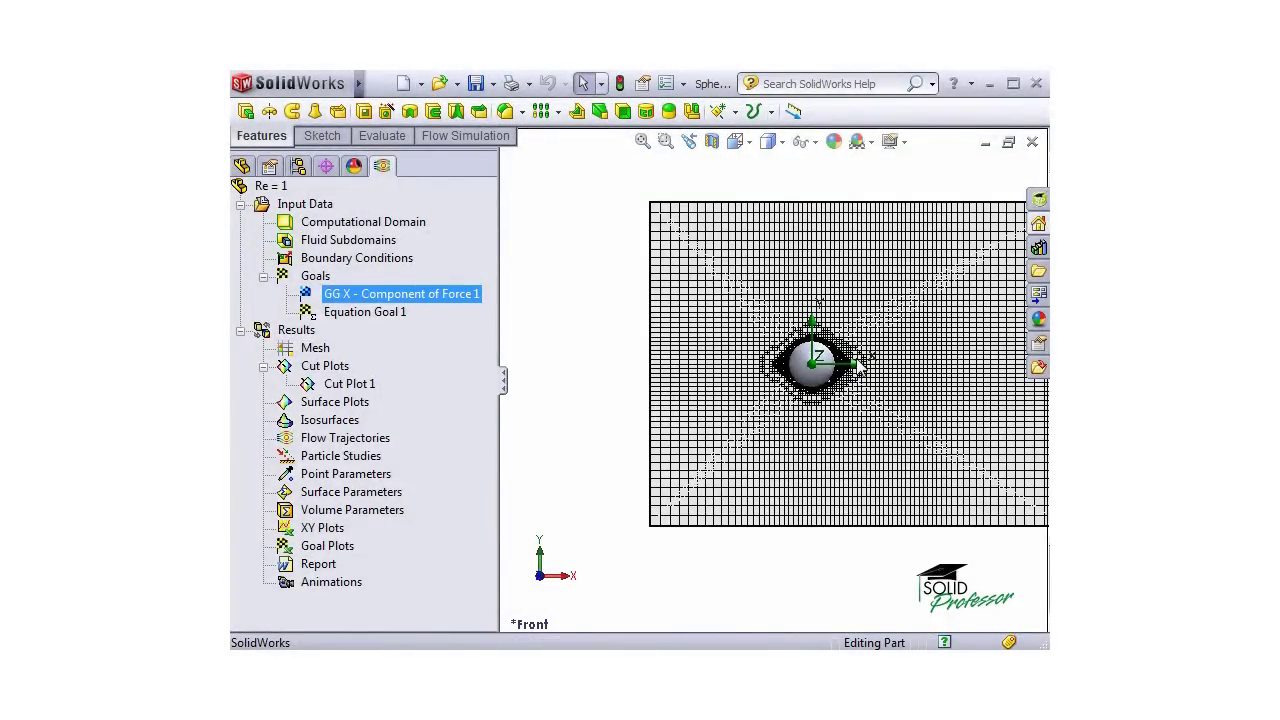
scroll(858, 366, down, 5)
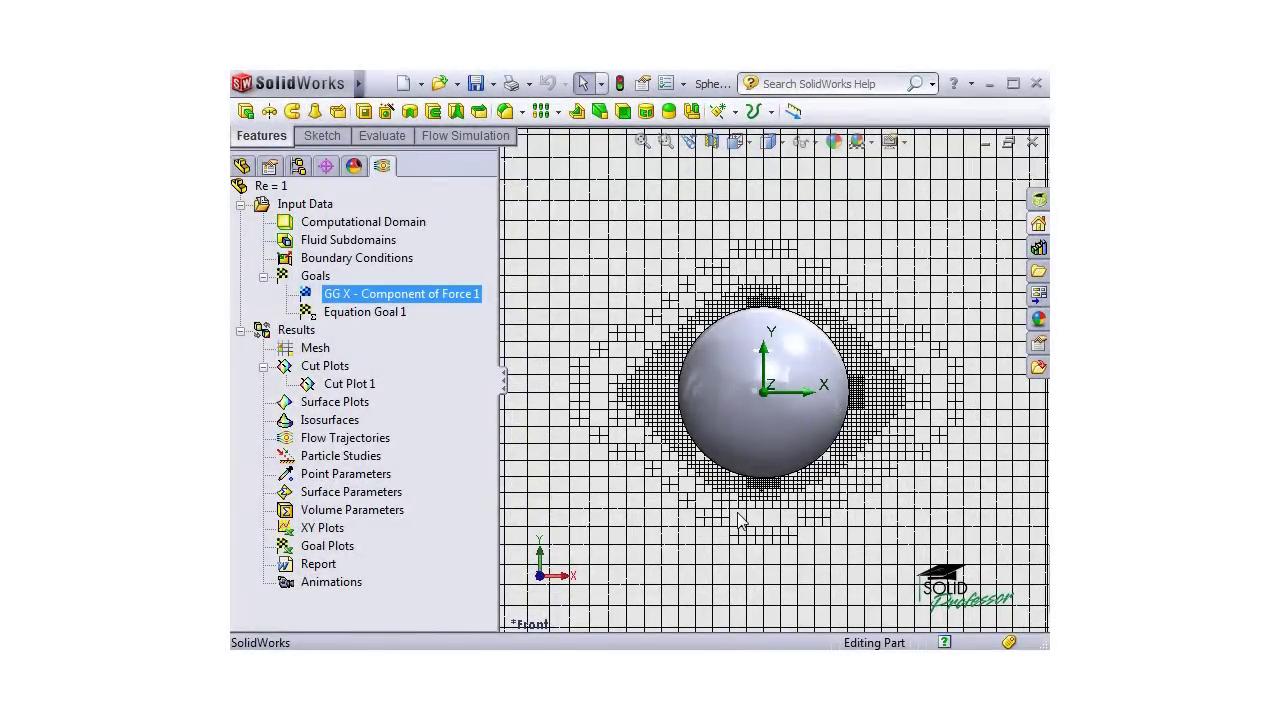
key(f)
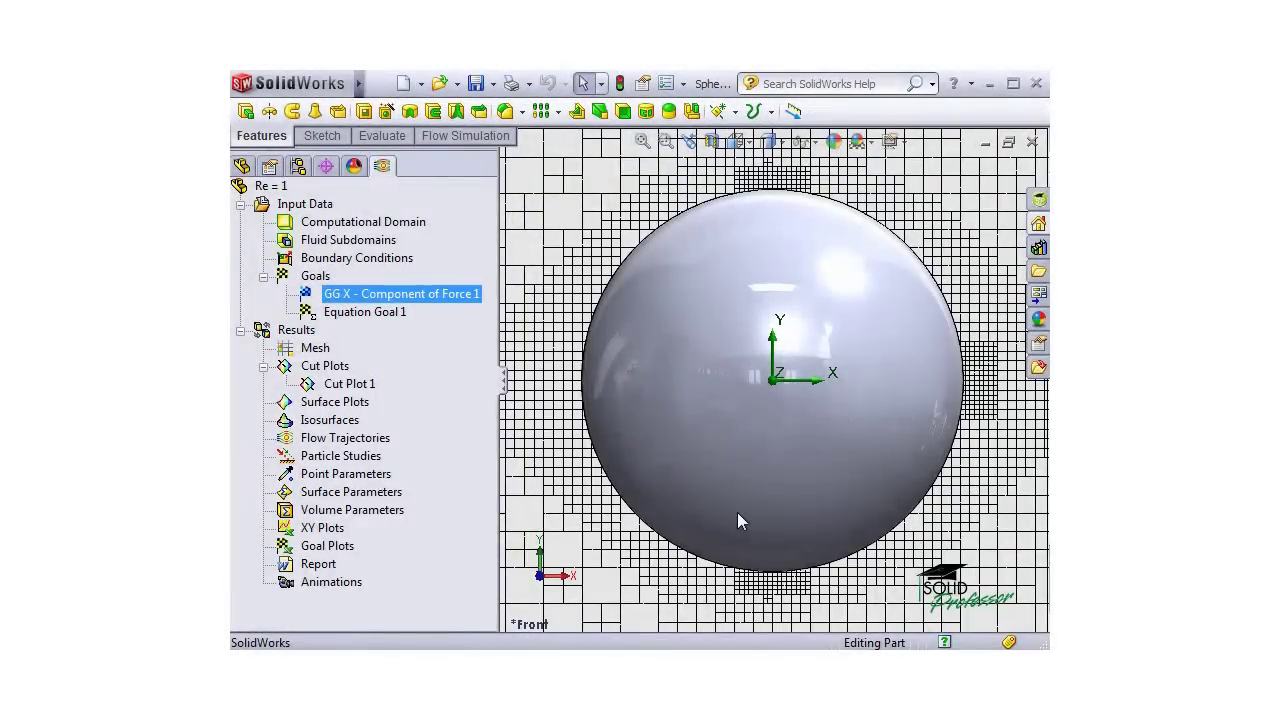
key(z)
key(z)
key(z)
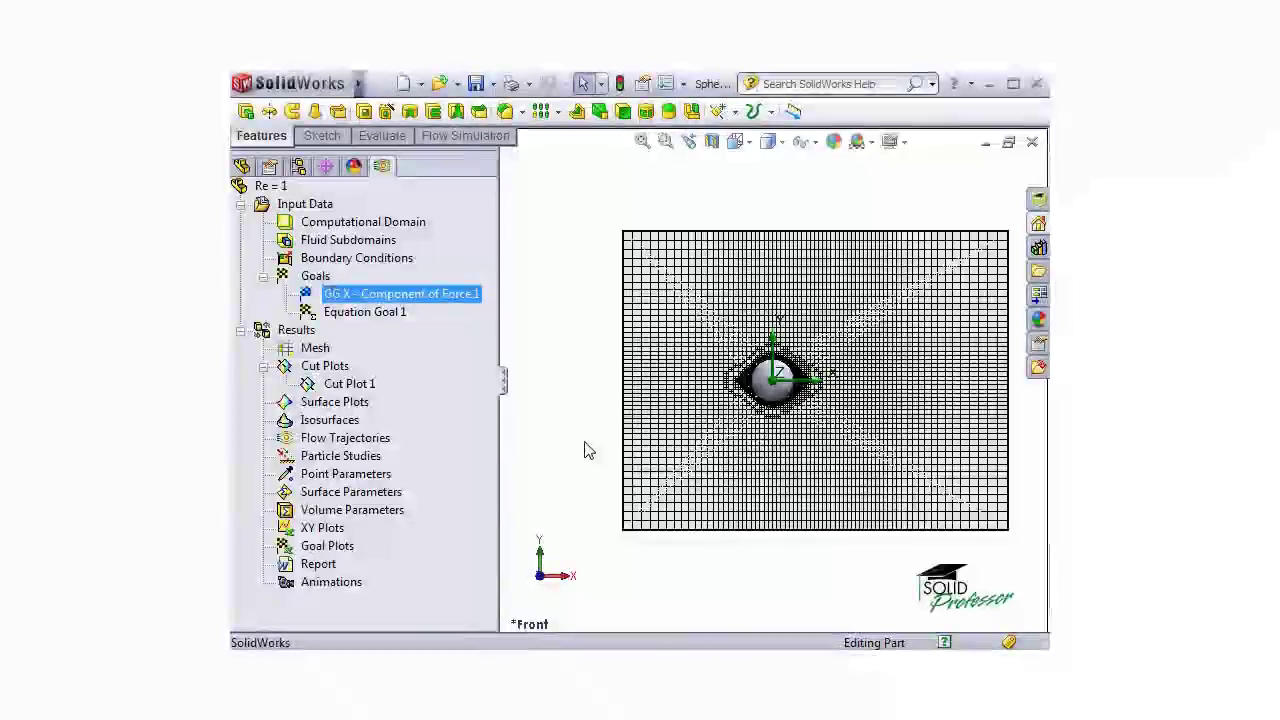
- Hide Cut Plot 1 and select the Goal Plots item
right_click(360, 383)
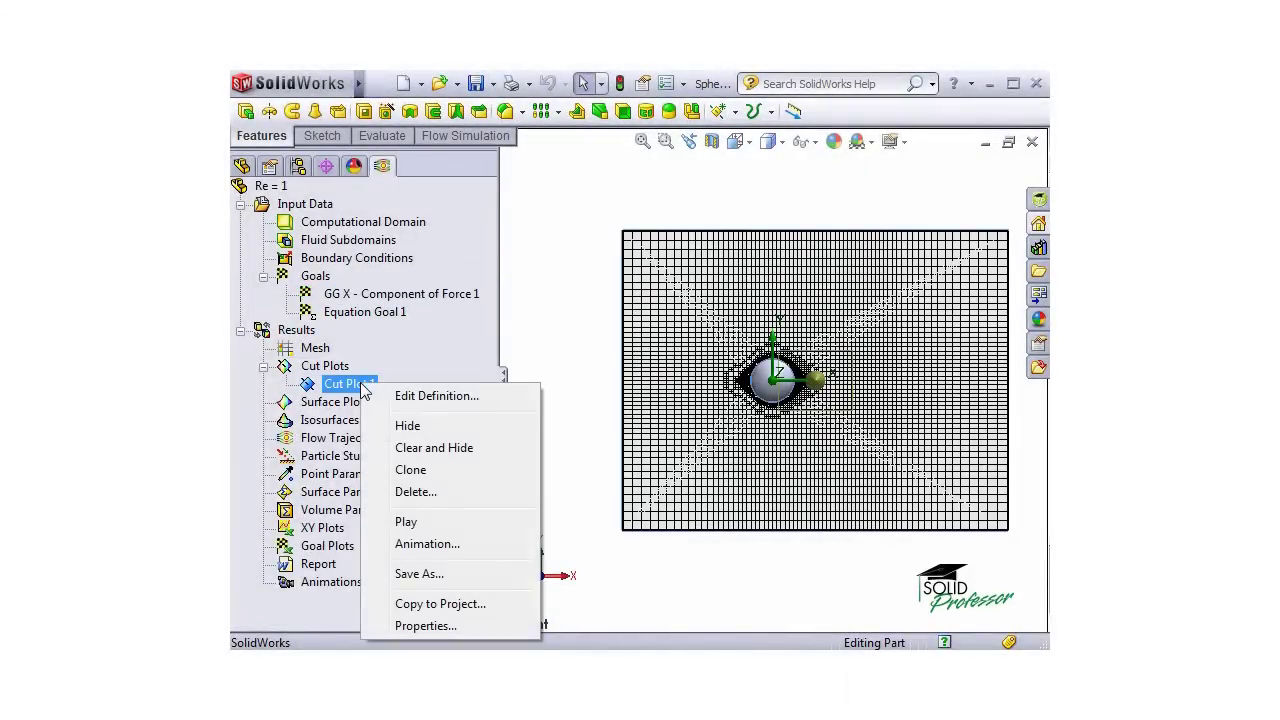
click(403, 424)
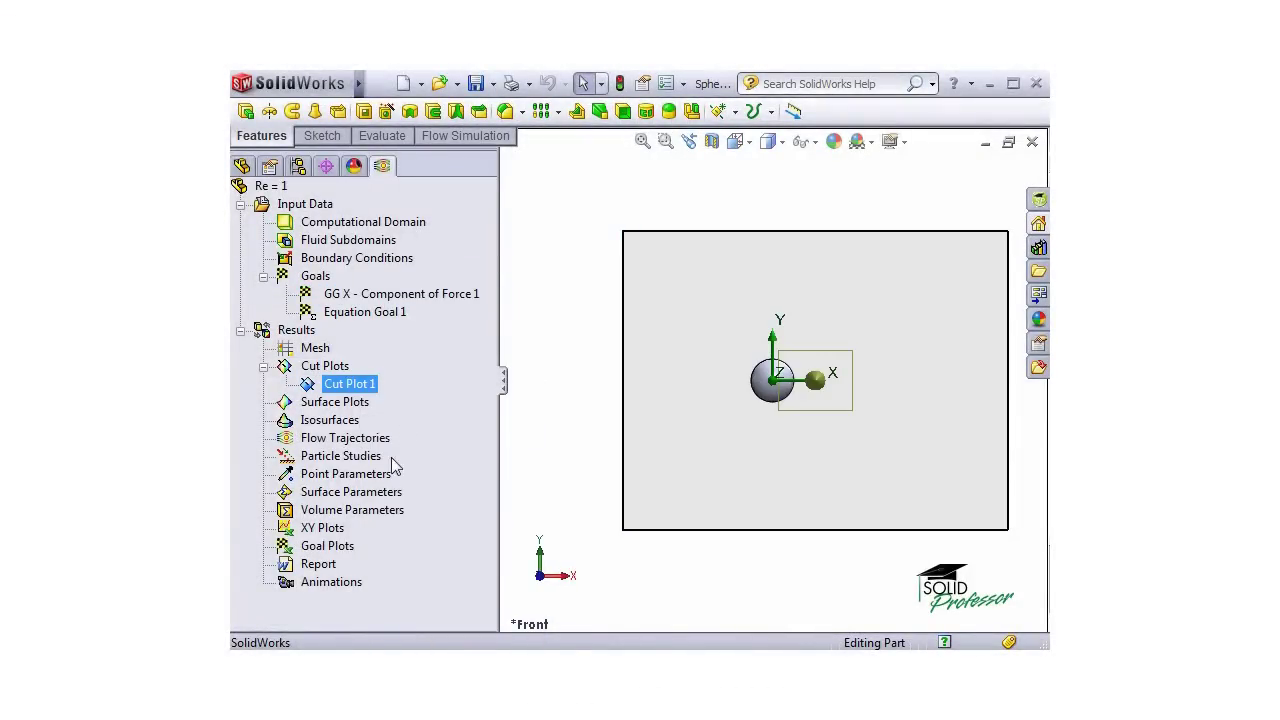
click(336, 547)
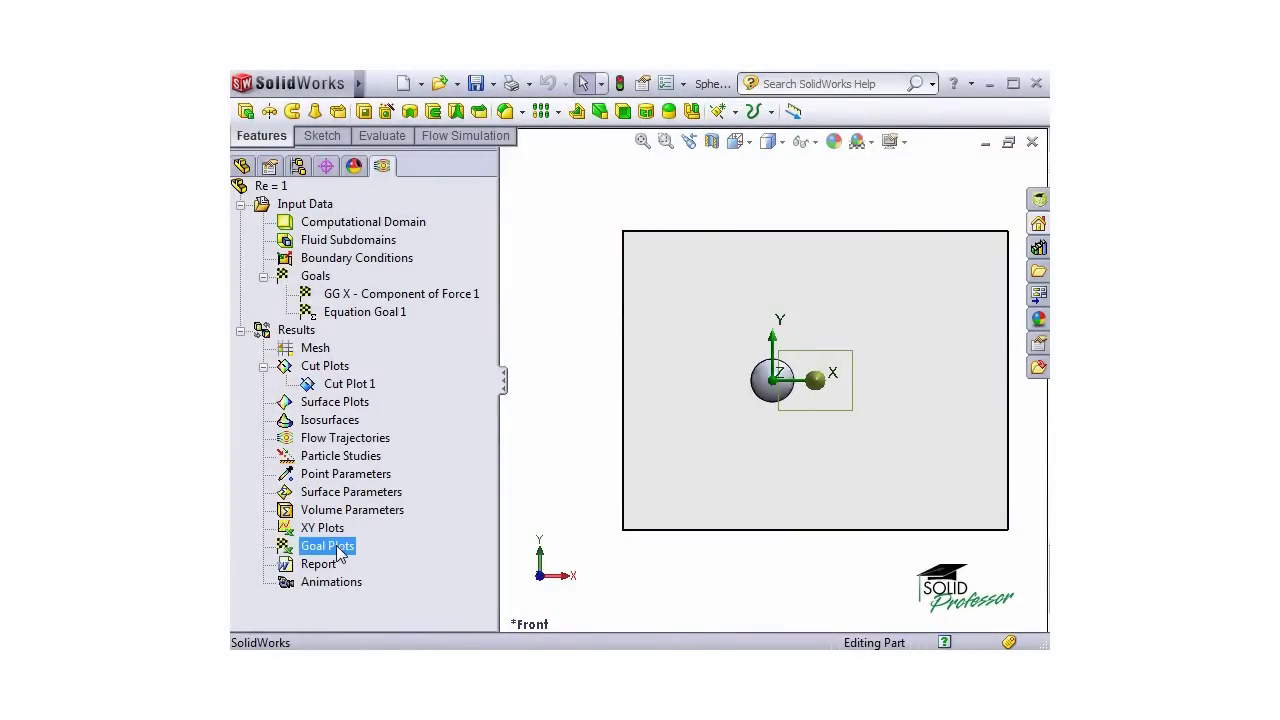
- Insert a goal plot with all goals and export it to Excel as goals1
right_click(340, 550)
click(360, 562)
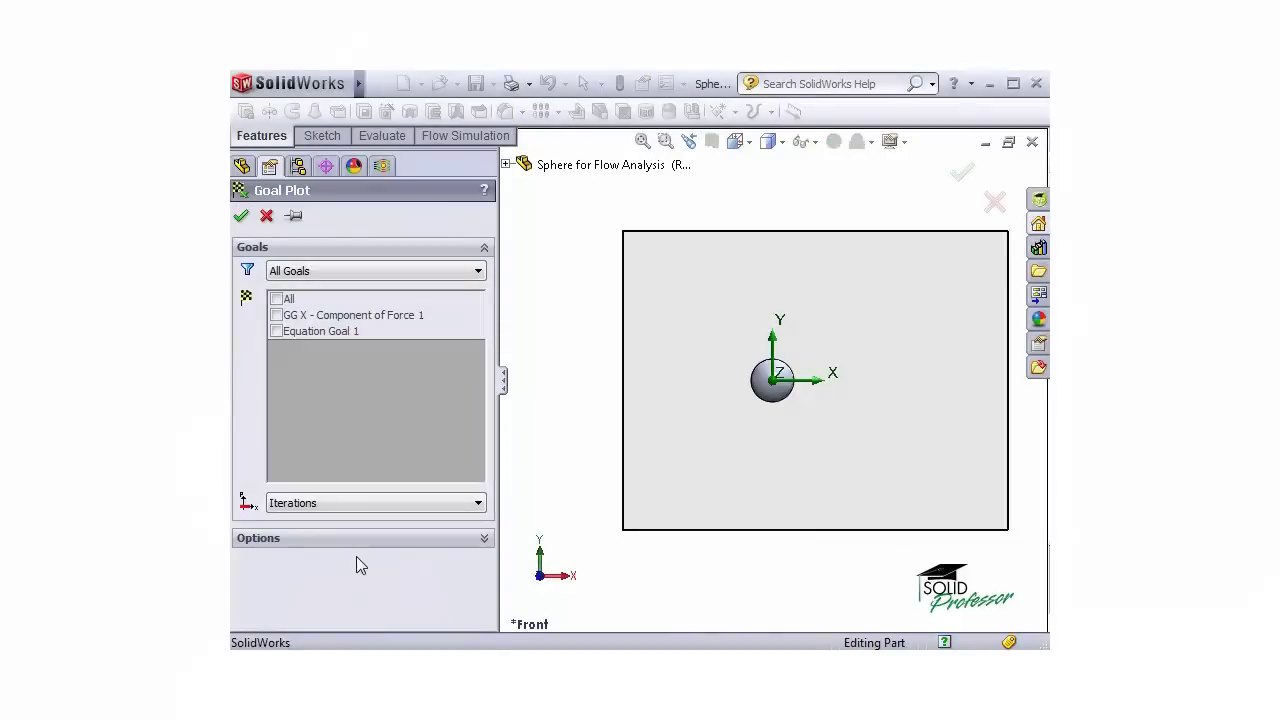
click(277, 299)
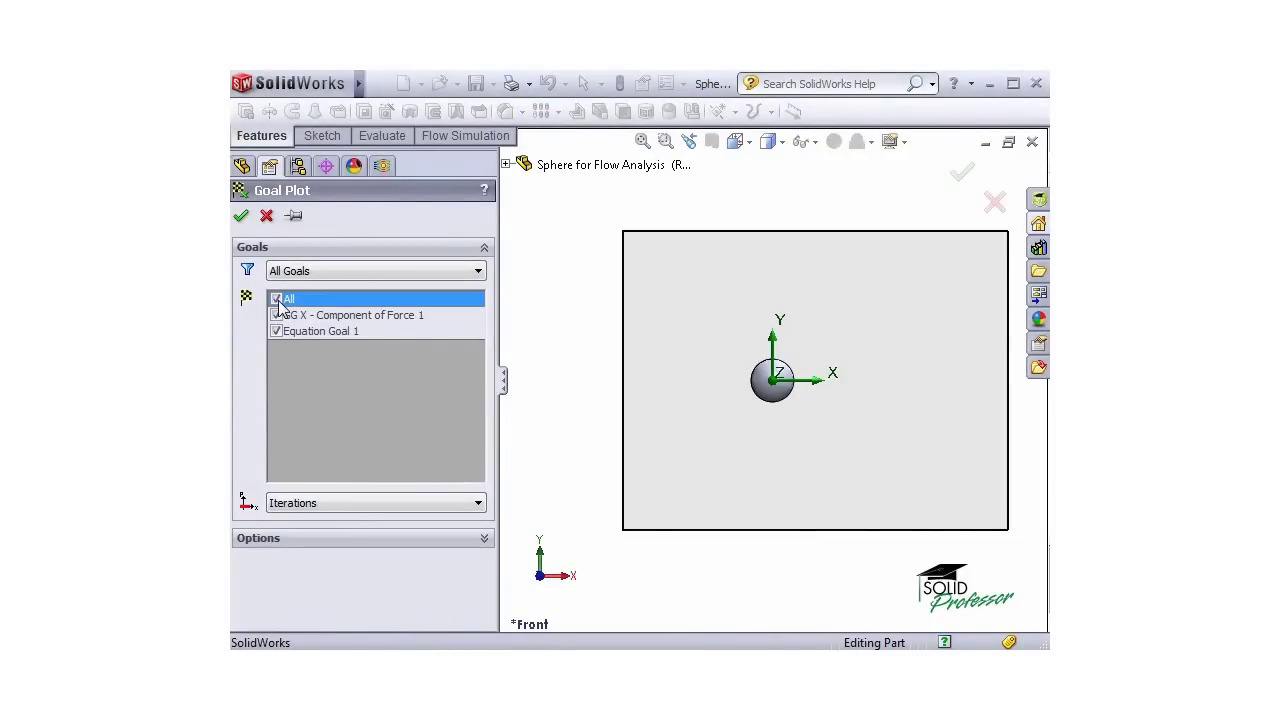
click(241, 216)
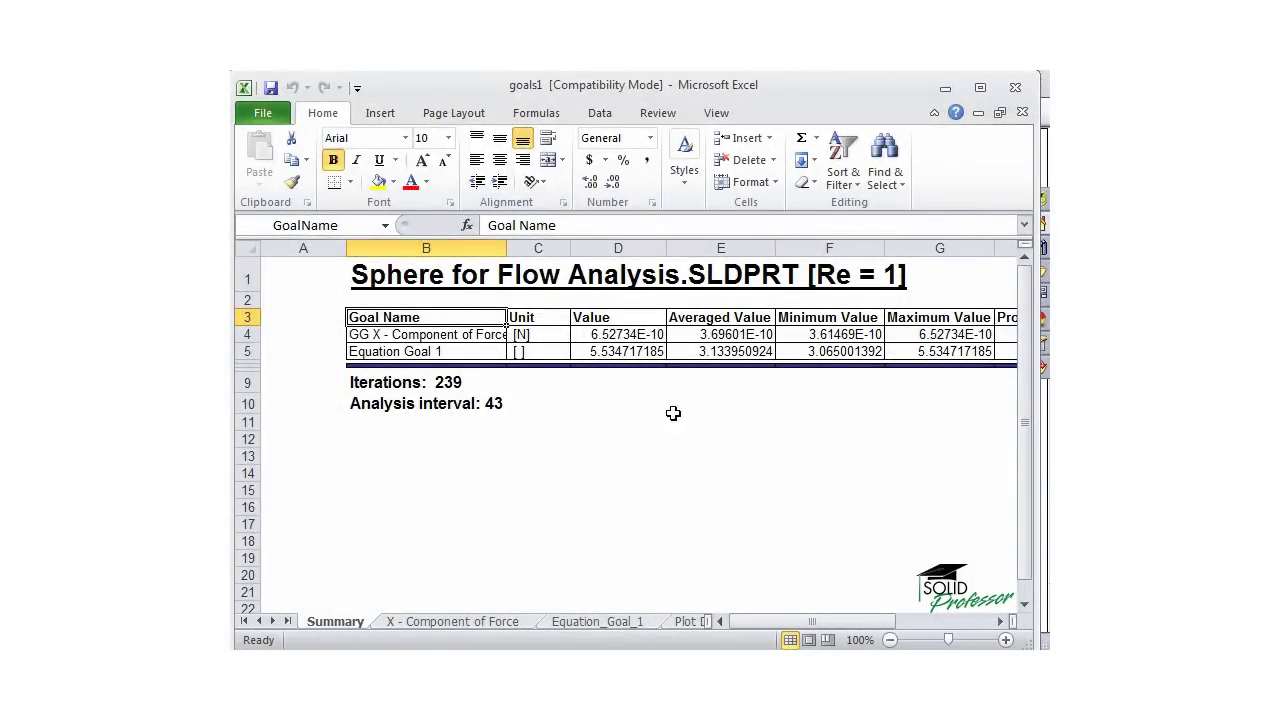
- Review the X - Component of Force chart sheet, then switch to the Equation_Goal_1 chart
click(499, 622)
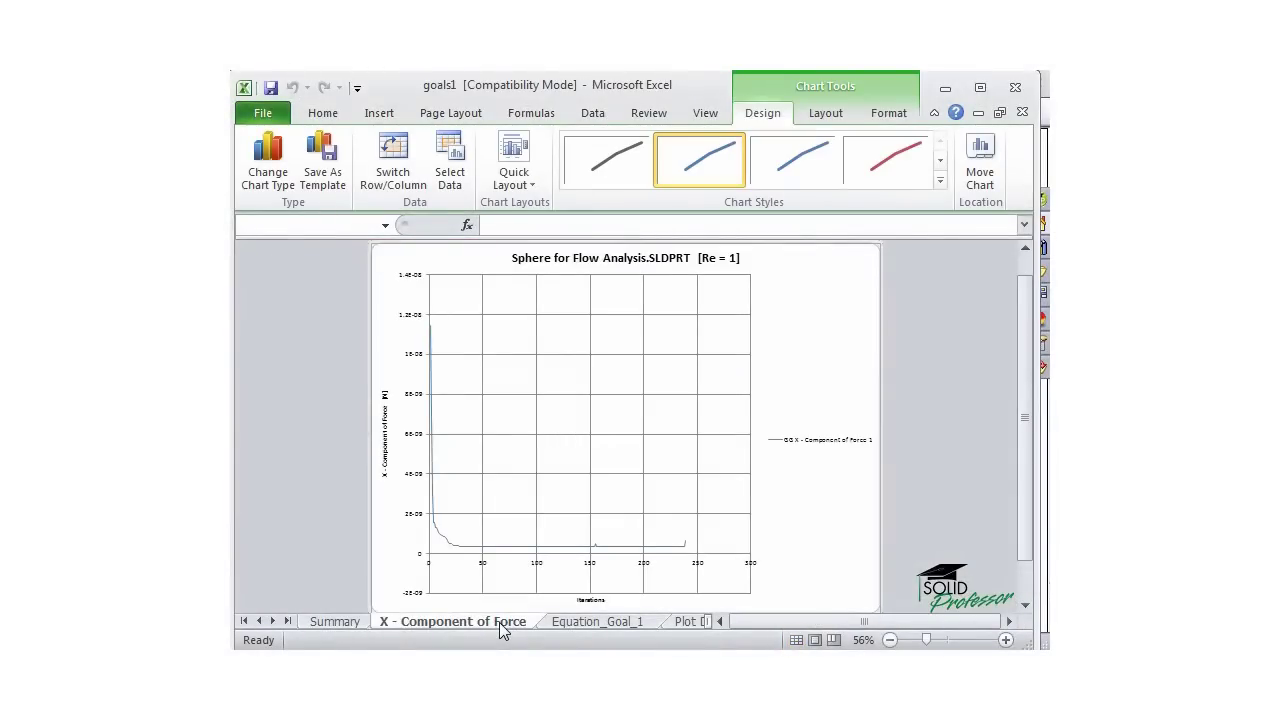
scroll(555, 532, down, 1)
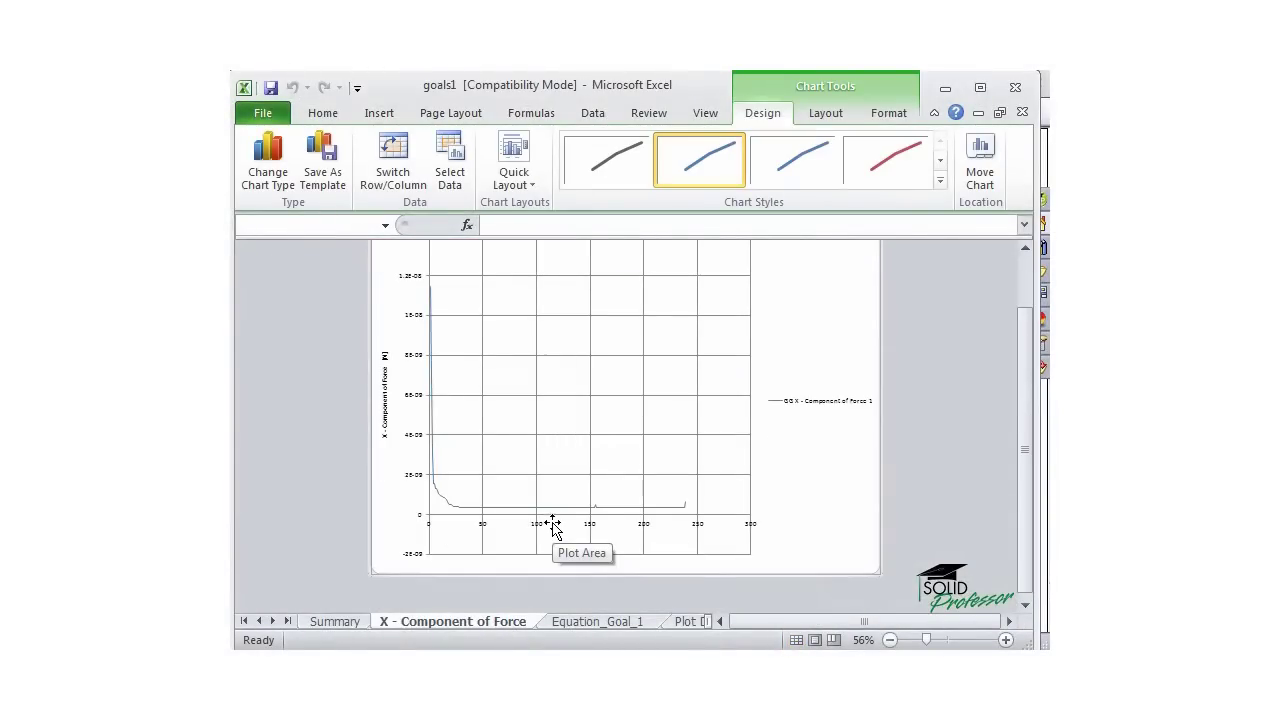
scroll(553, 530, up, 1)
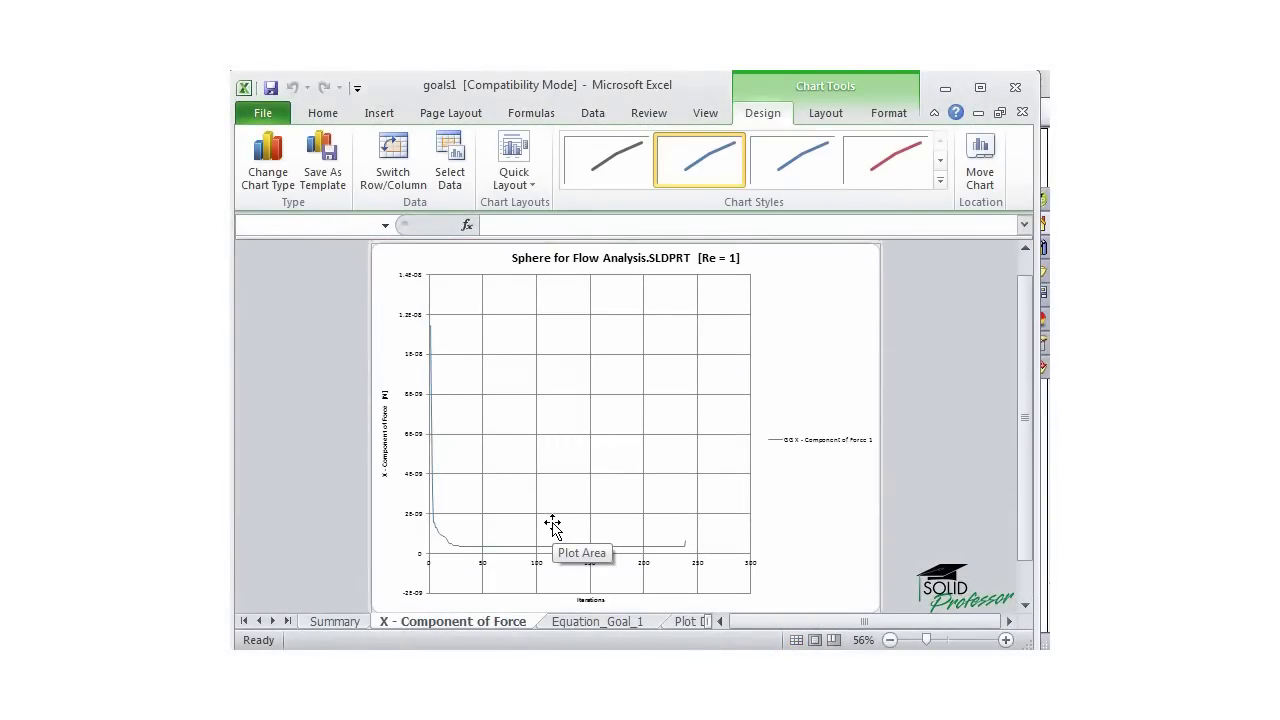
click(594, 622)
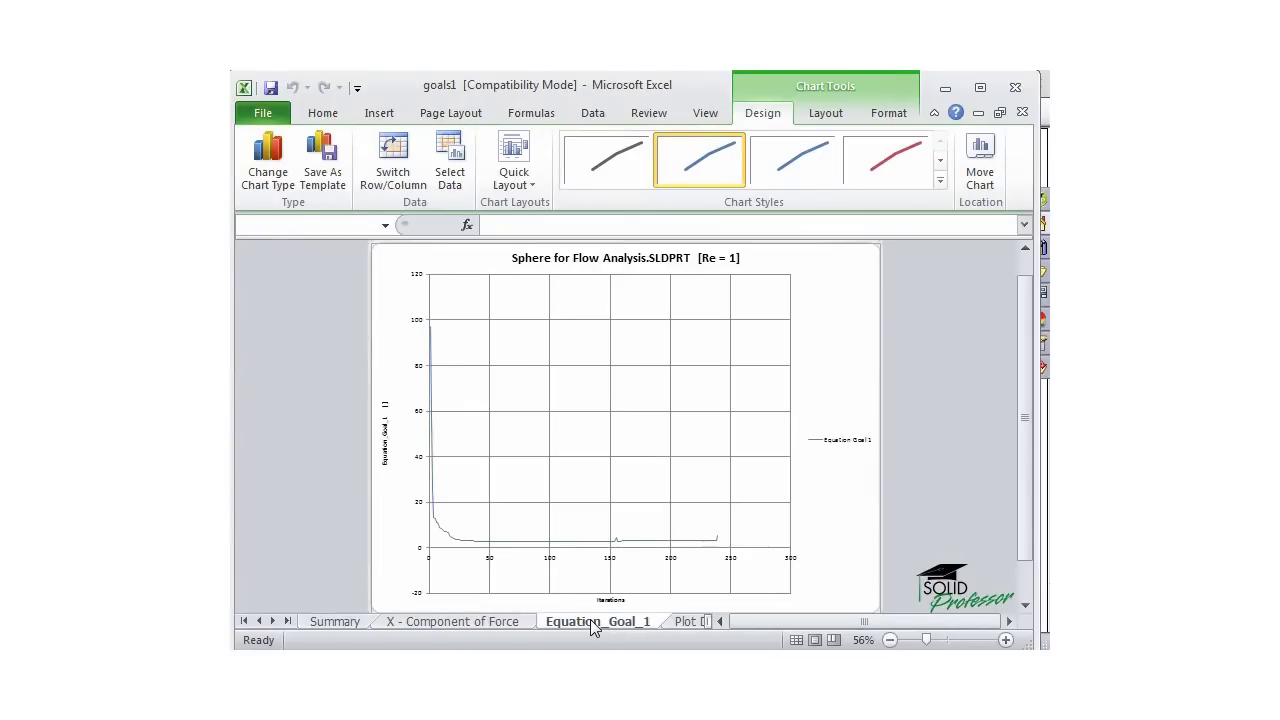
- Scroll through the per-iteration values on Plot Data, then return to the Summary sheet
click(680, 622)
scroll(490, 455, down, 10)
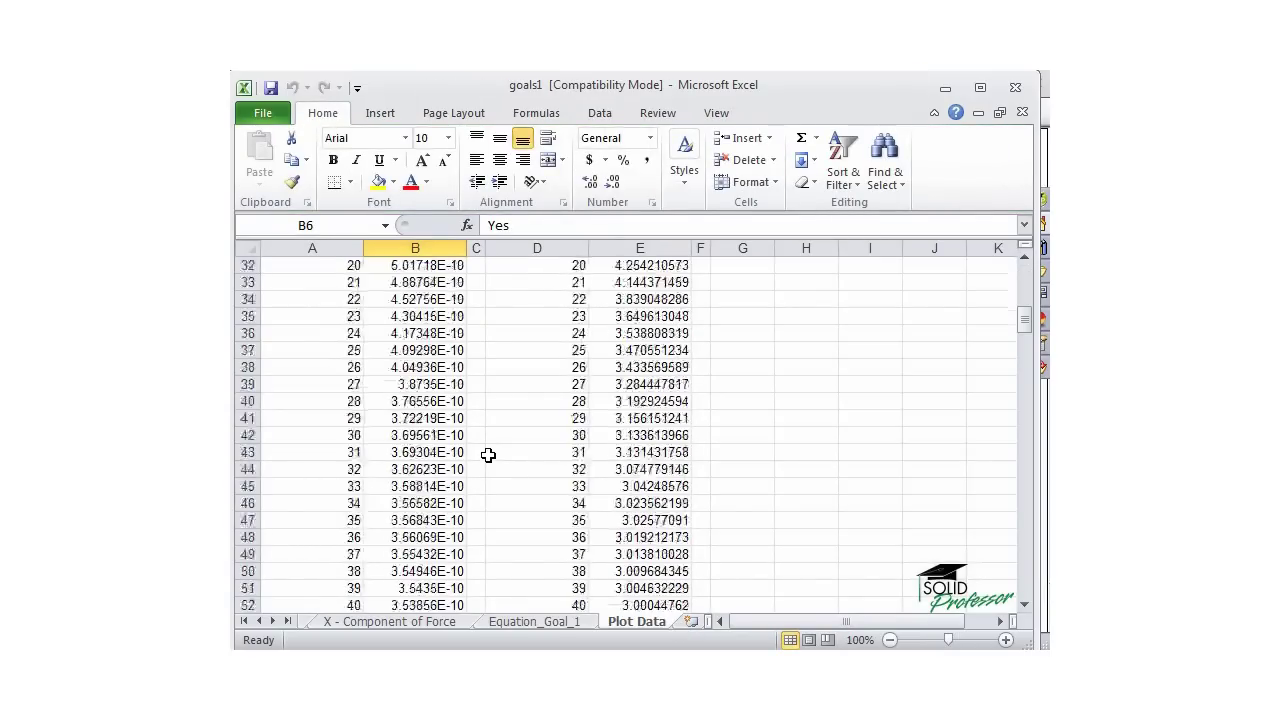
scroll(488, 455, up, 10)
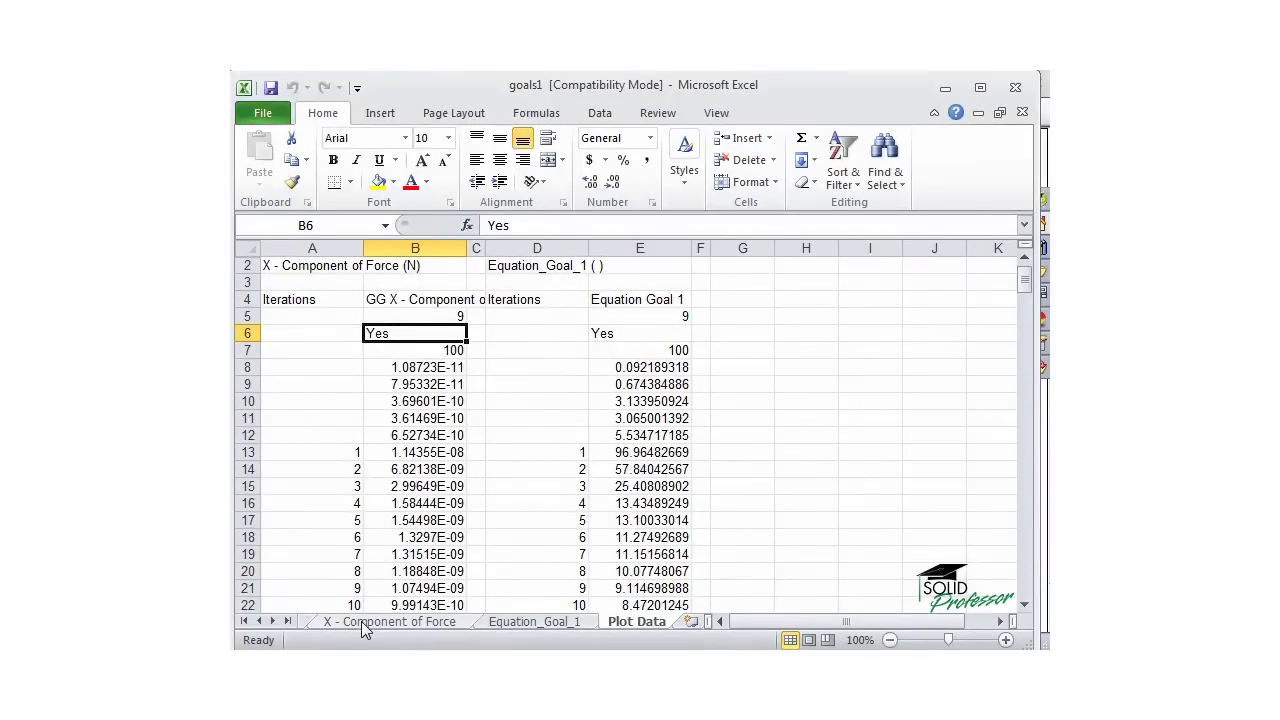
click(259, 621)
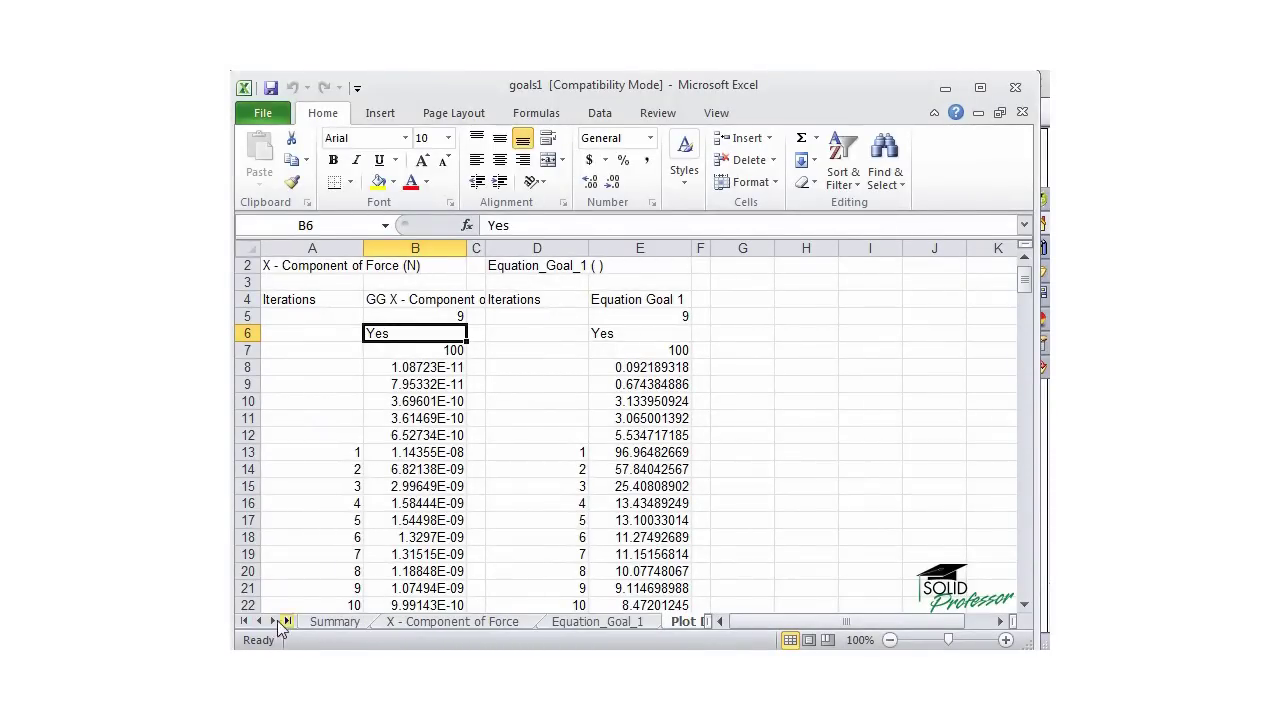
click(323, 621)
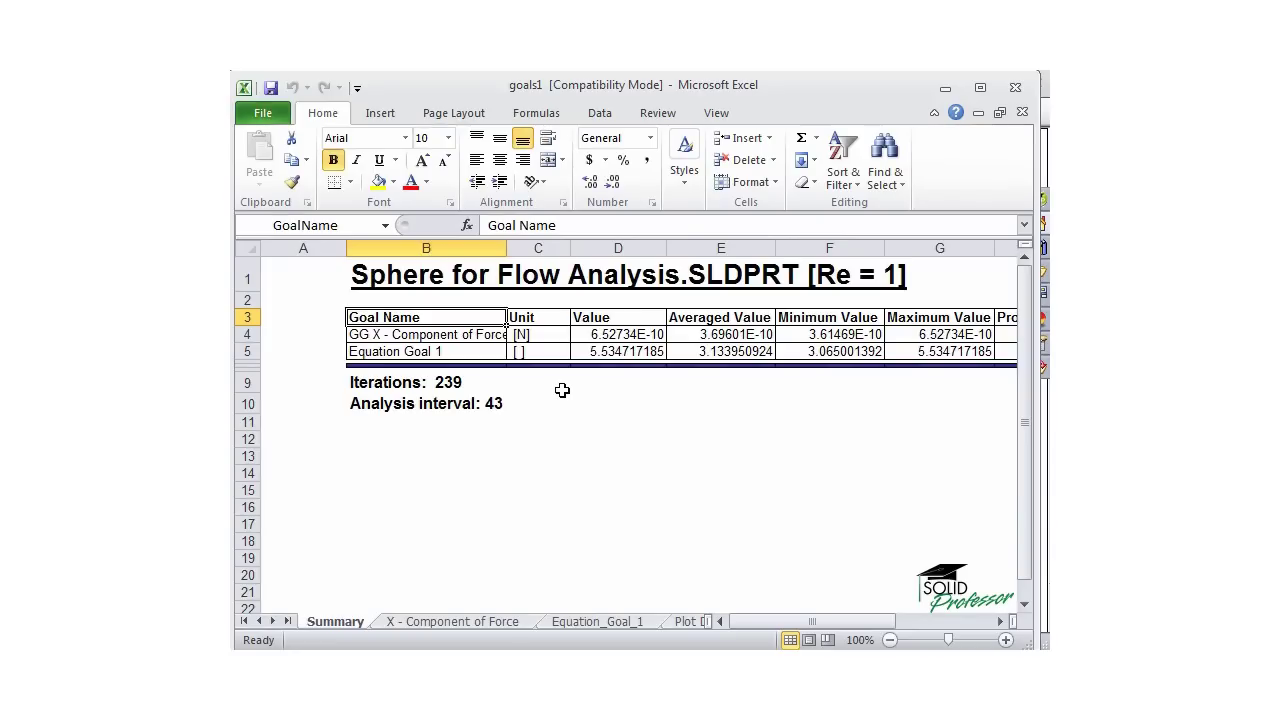
- Minimize Excel and orbit to see the computational domain edge-on, finishing in Isometric view
click(938, 89)
middle_drag(569, 371, 692, 362)
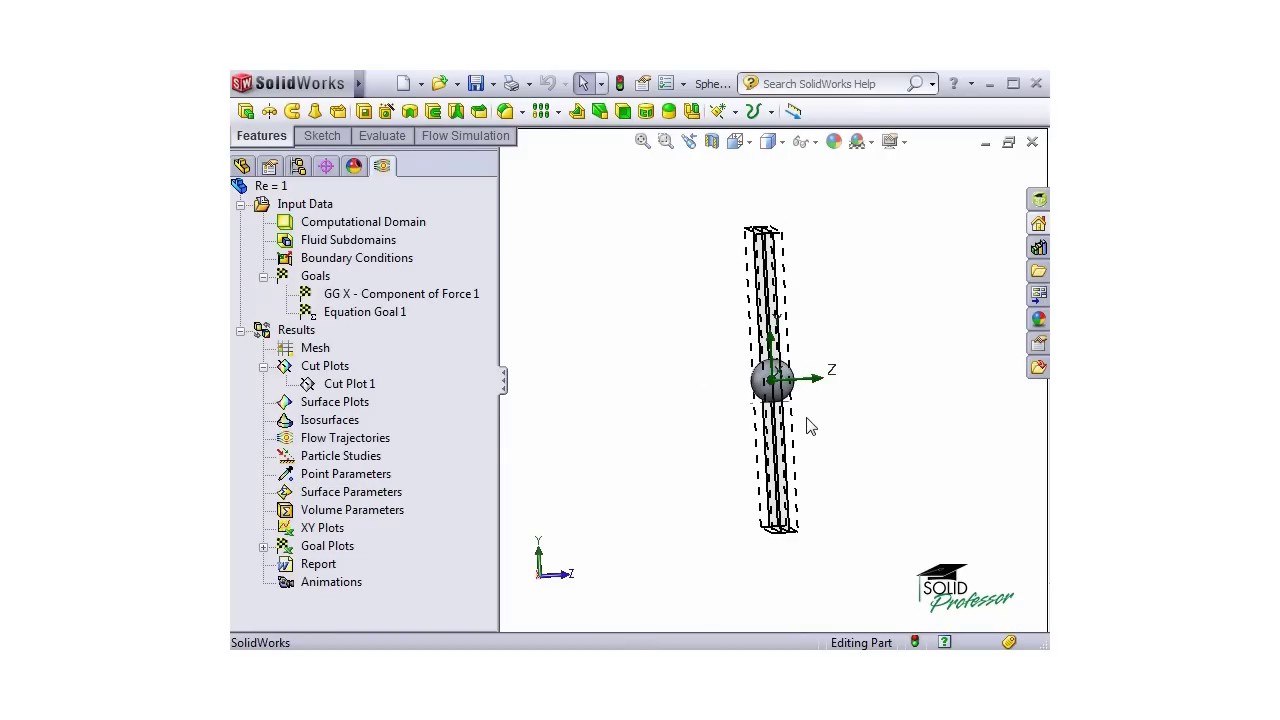
scroll(798, 409, down, 5)
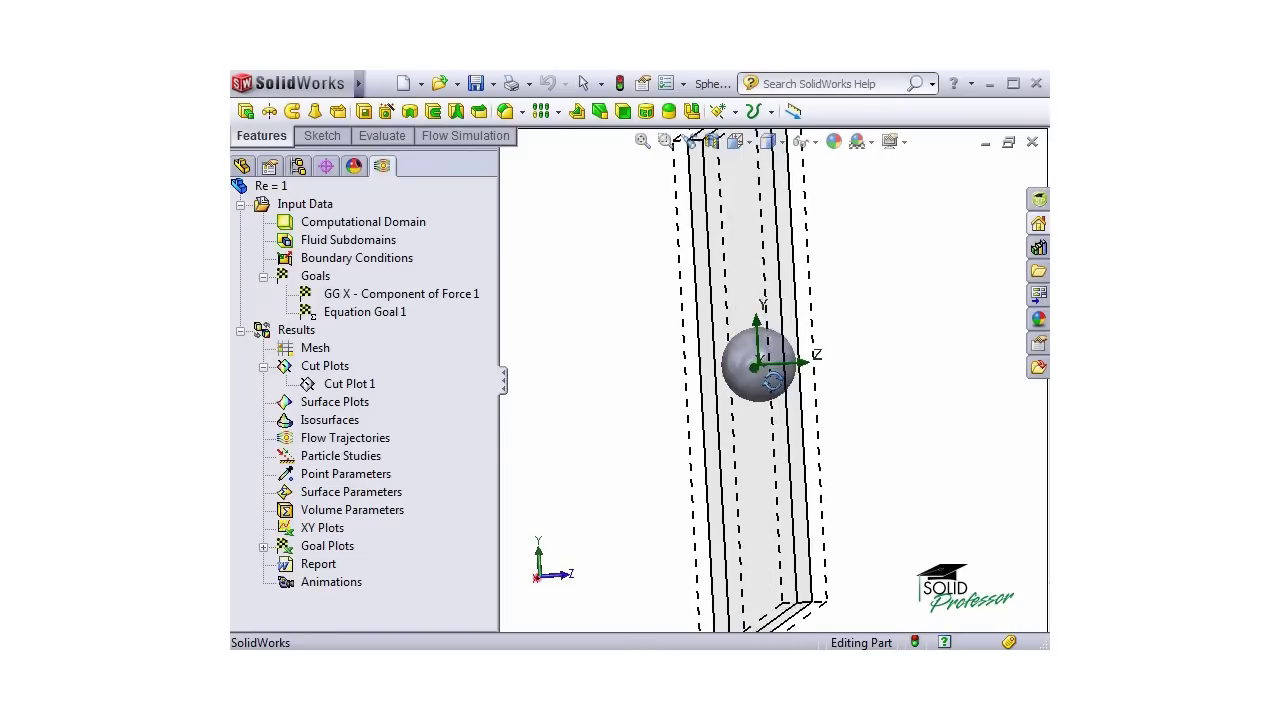
middle_drag(763, 382, 768, 388)
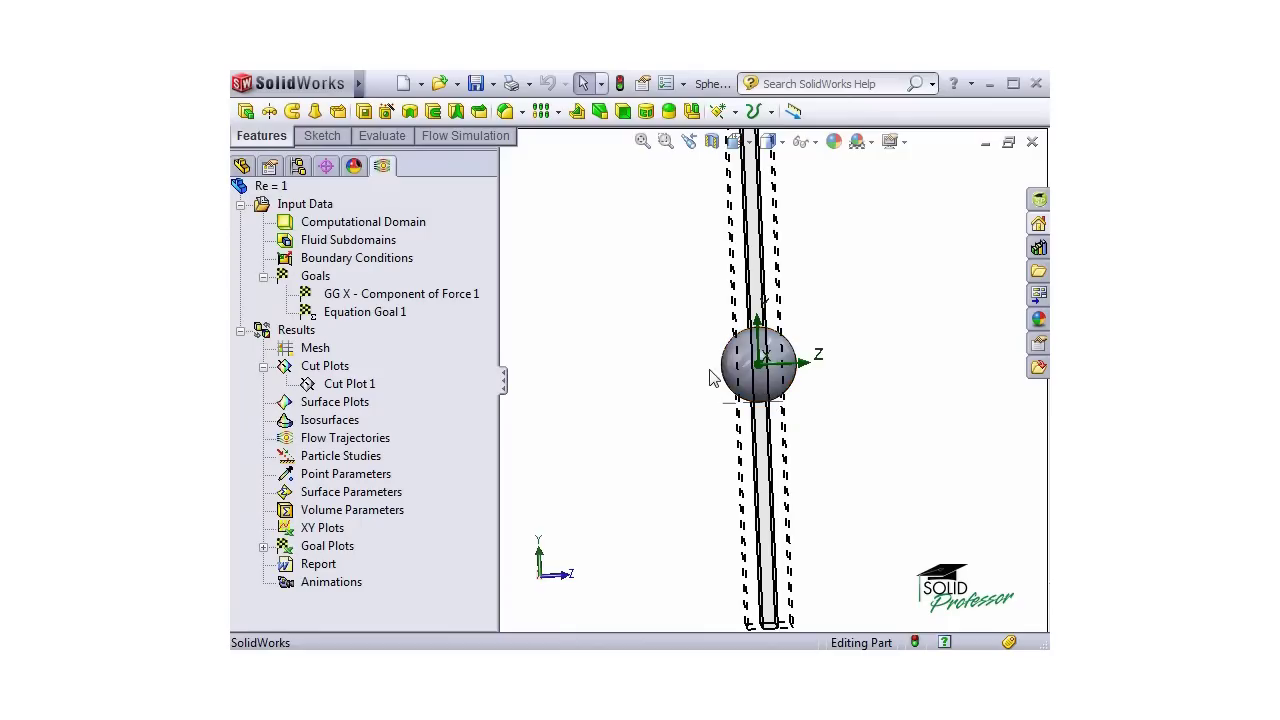
scroll(716, 375, down, 2)
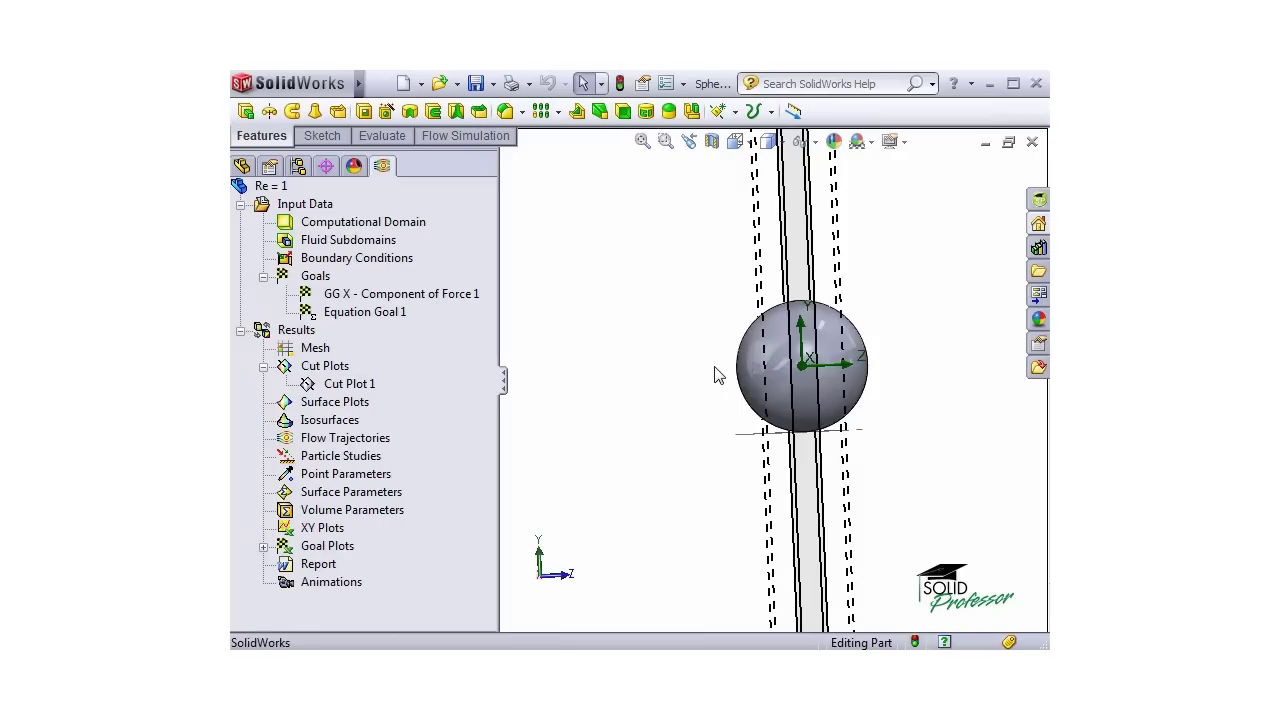
key(ctrl+7)
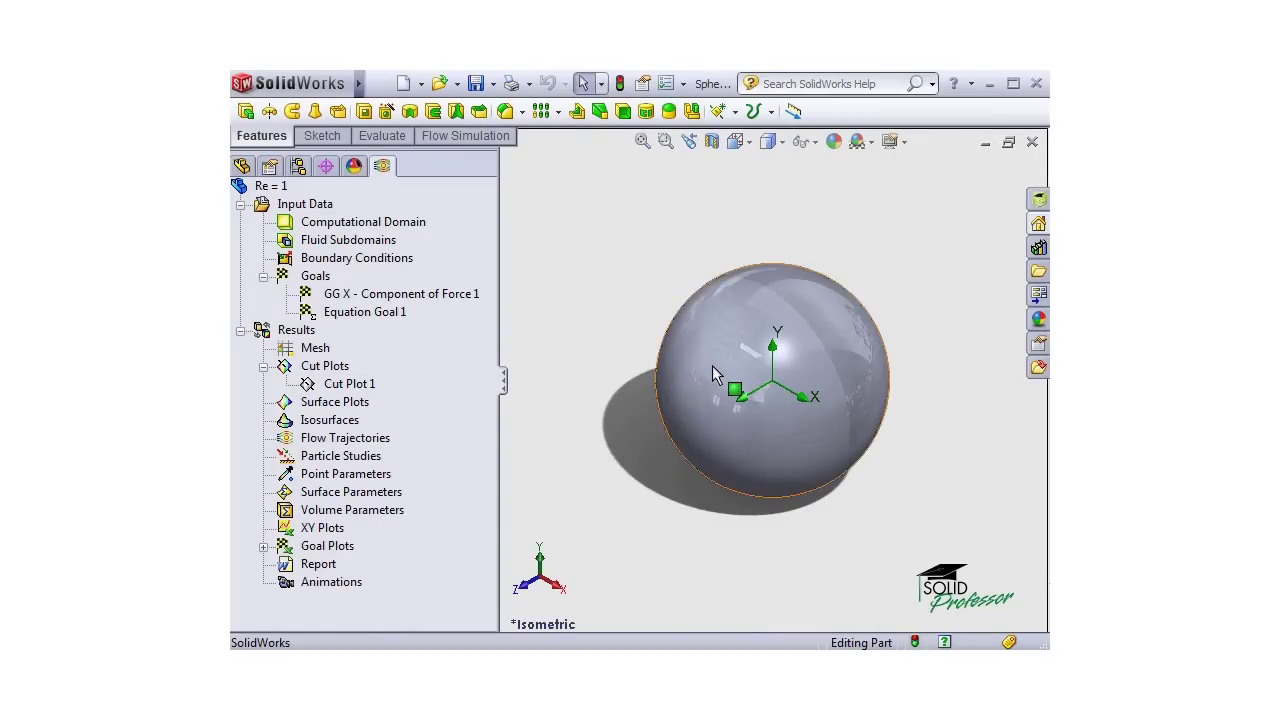
- Zoom out to reveal the entire thin slab-shaped computational domain around the sphere
scroll(712, 365, up, 6)
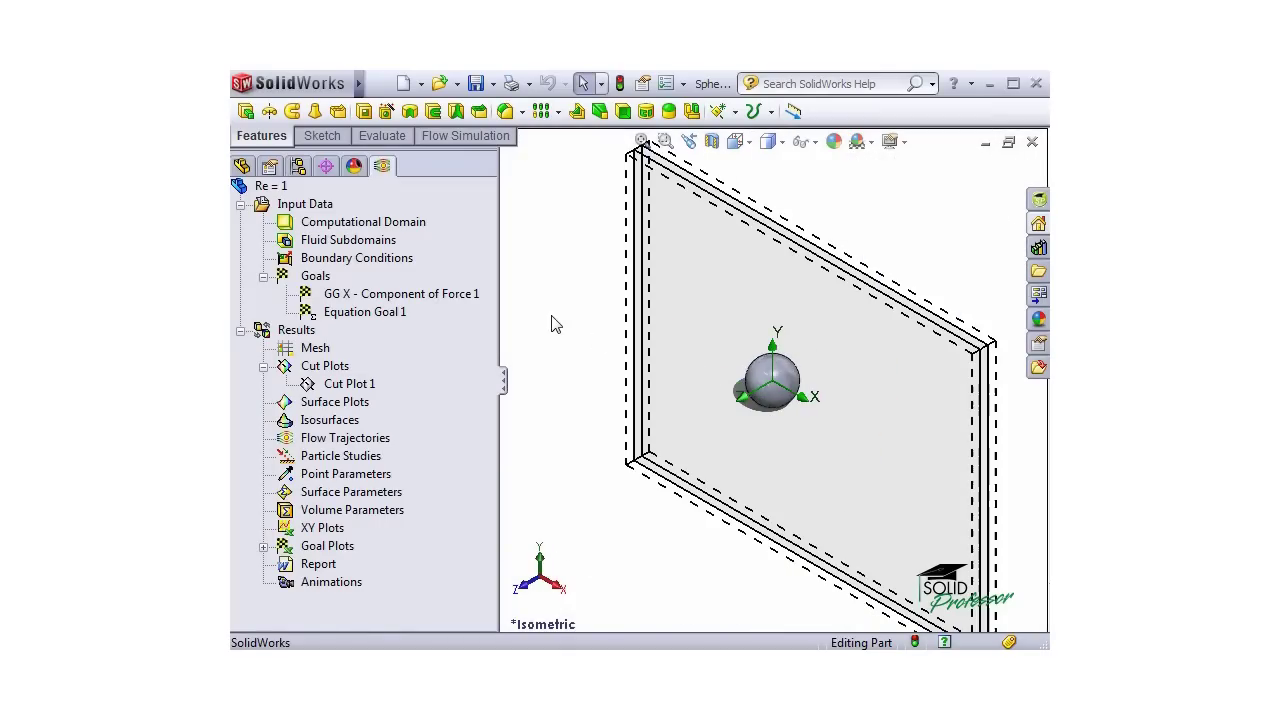